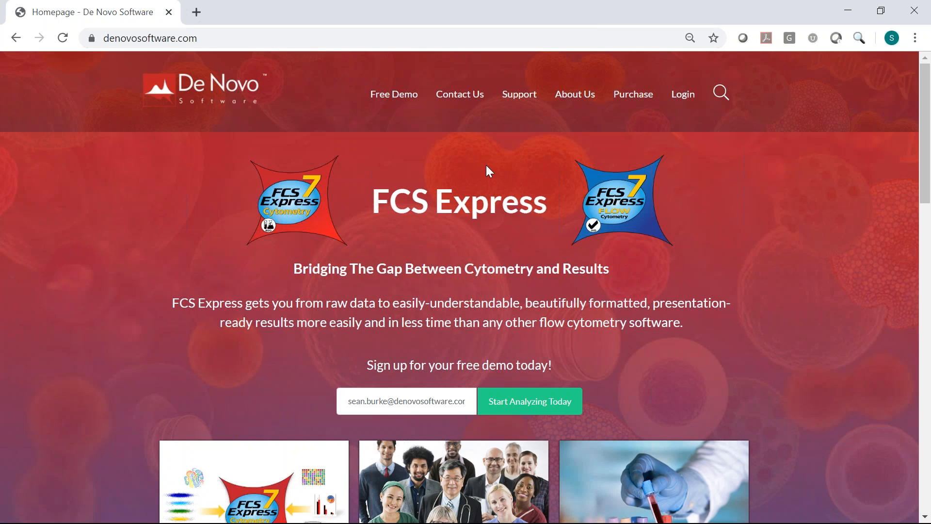
- Go from the website's Login page to the Register Today new-user form
{"action": "left_click", "coordinate": [684, 96]}
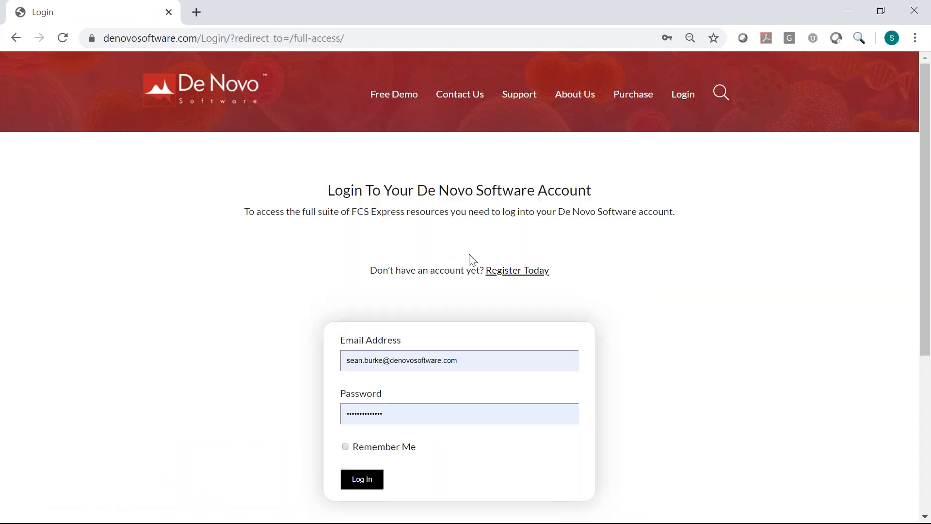
{"action": "left_click", "coordinate": [518, 271]}
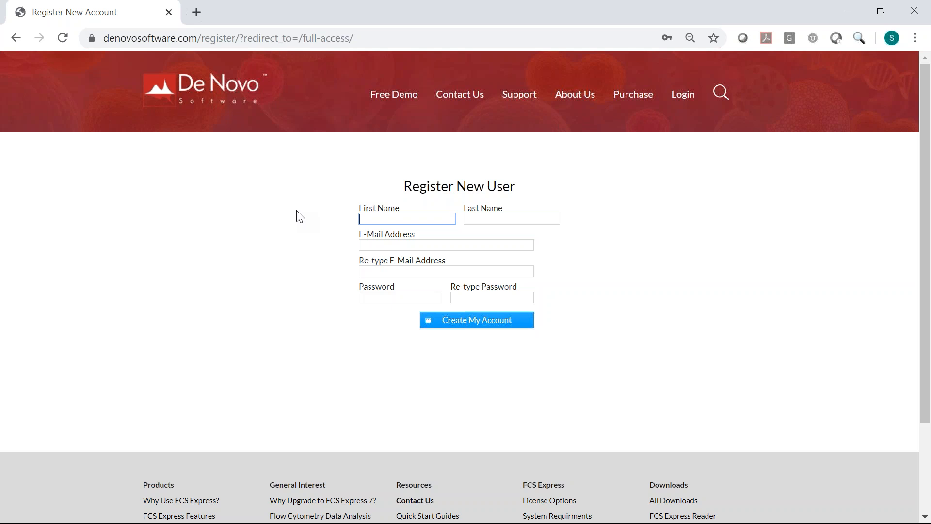
- Log in to the De Novo account using the test account's e-mail and password
{"action": "left_click", "coordinate": [683, 96]}
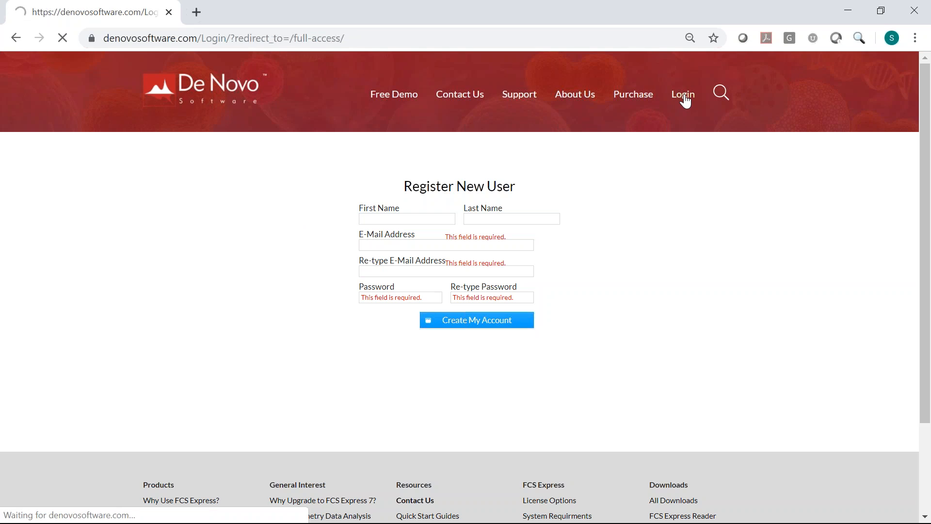
{"action": "left_click_drag", "start_coordinate": [482, 364], "coordinate": [334, 363]}
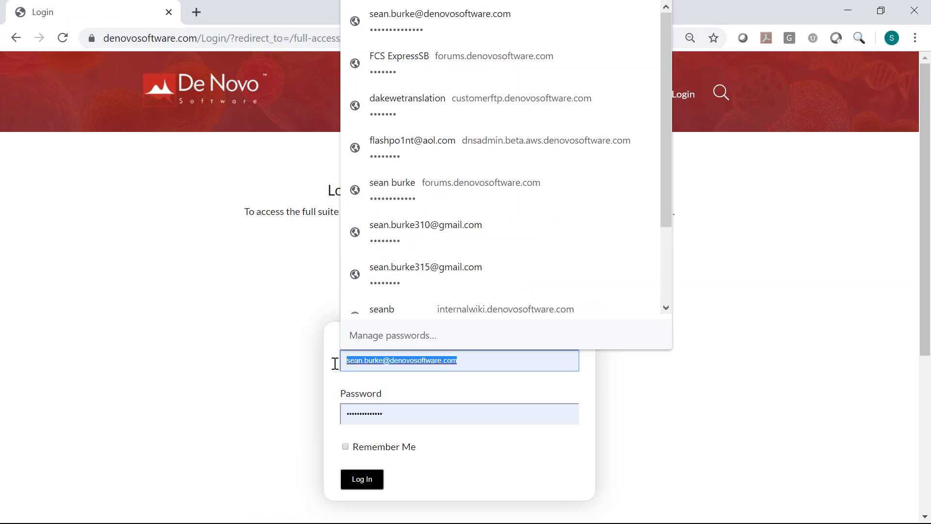
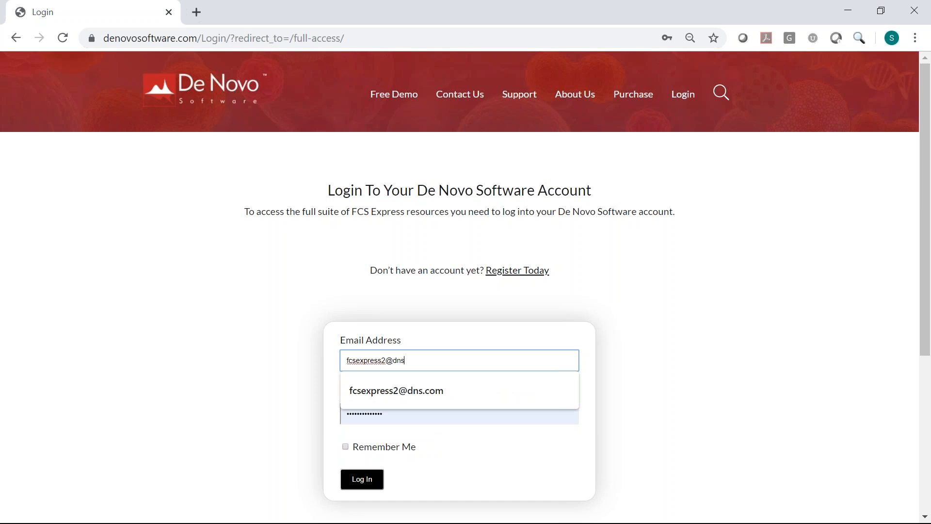
{"action": "key", "text": "Tab"}
{"action": "type", "text": "********"}
{"action": "key", "text": "Return"}
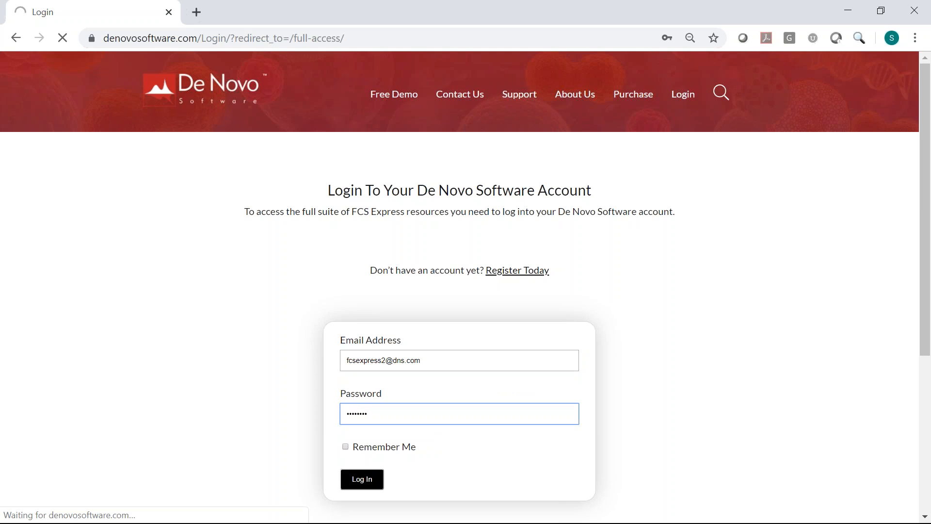
{"action": "left_click", "coordinate": [348, 481]}
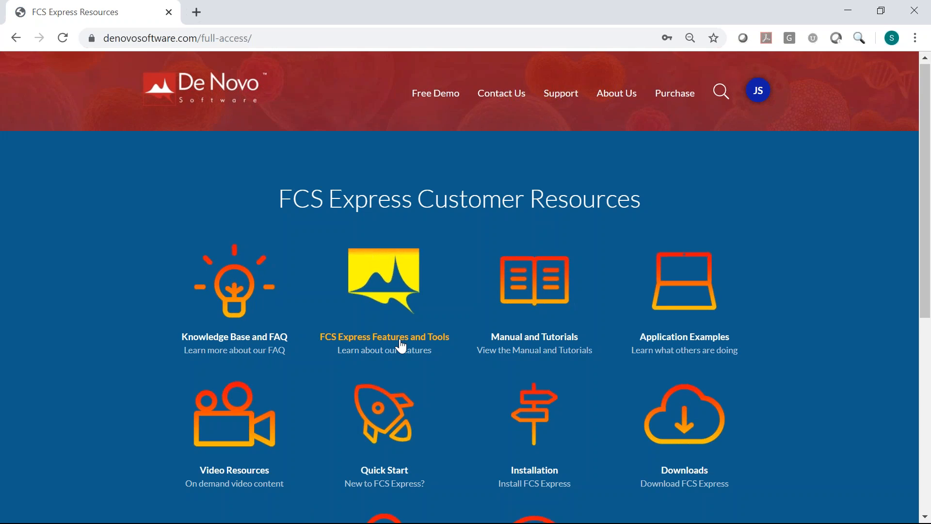
- Look over the Customer Resources page and open the JS avatar's account menu
{"action": "scroll", "coordinate": [401, 347], "scroll_direction": "down", "scroll_amount": 3}
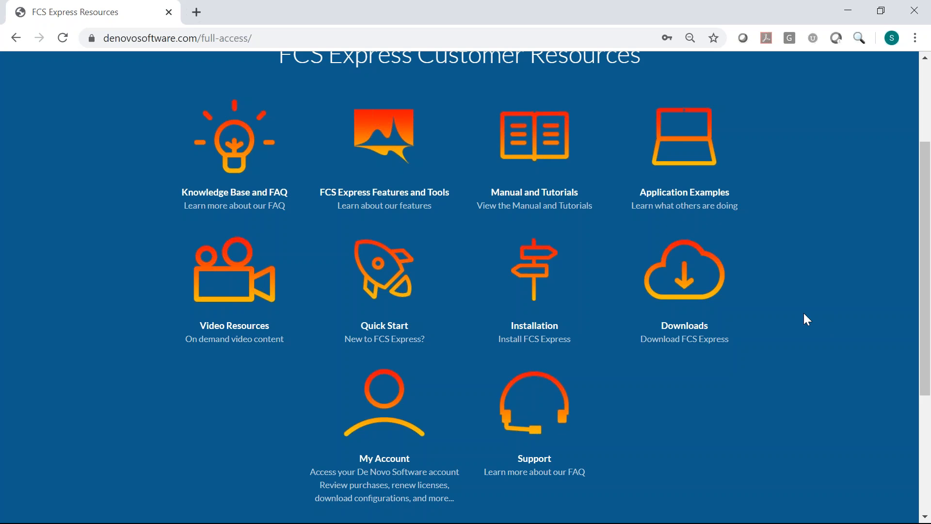
{"action": "scroll", "coordinate": [804, 314], "scroll_direction": "up", "scroll_amount": 1}
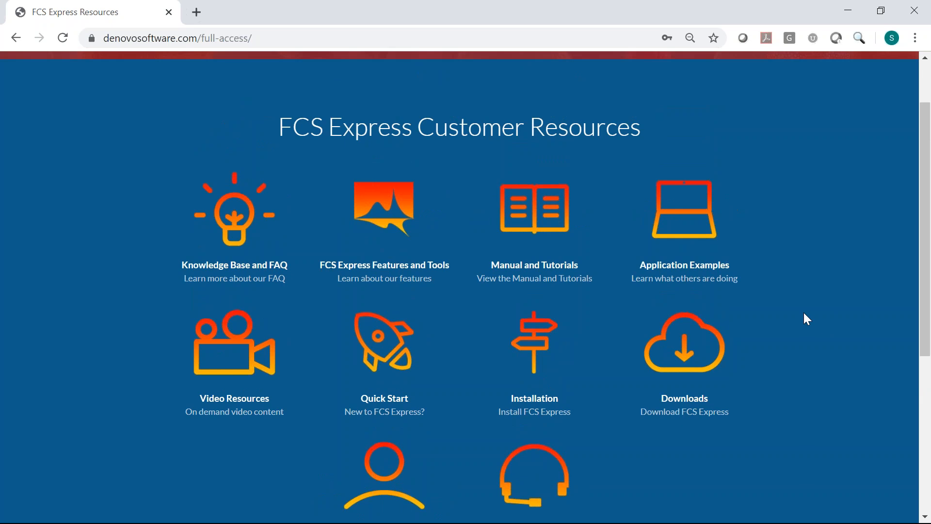
{"action": "scroll", "coordinate": [804, 316], "scroll_direction": "up", "scroll_amount": 1}
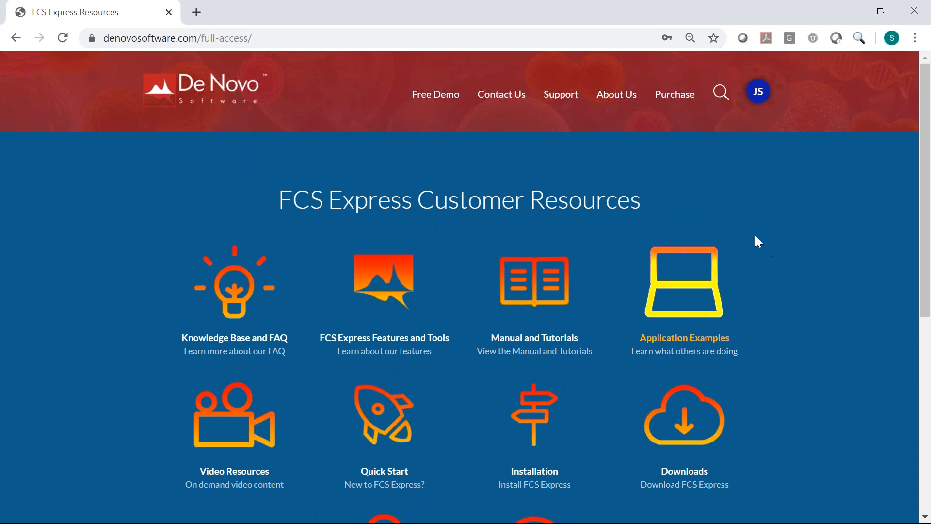
{"action": "left_click", "coordinate": [760, 95]}
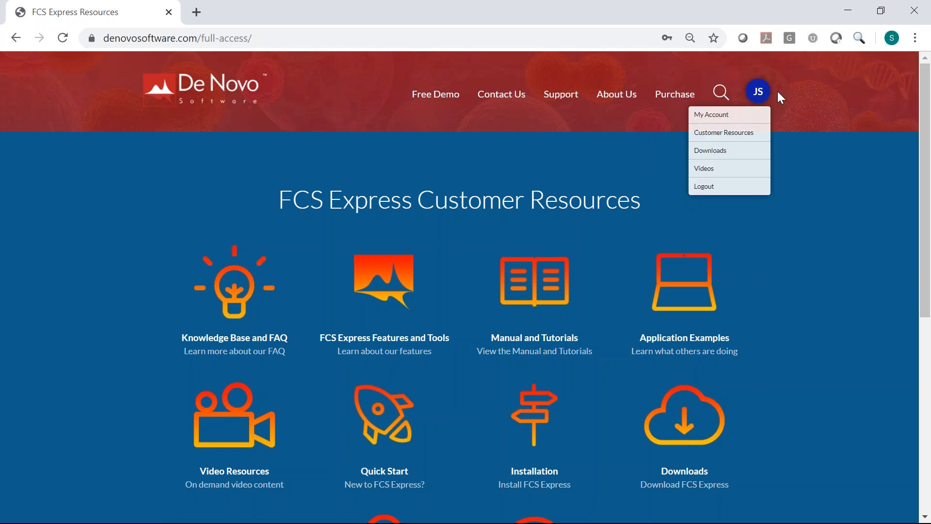
- Choose My Account from the avatar menu
{"action": "left_click", "coordinate": [729, 115]}
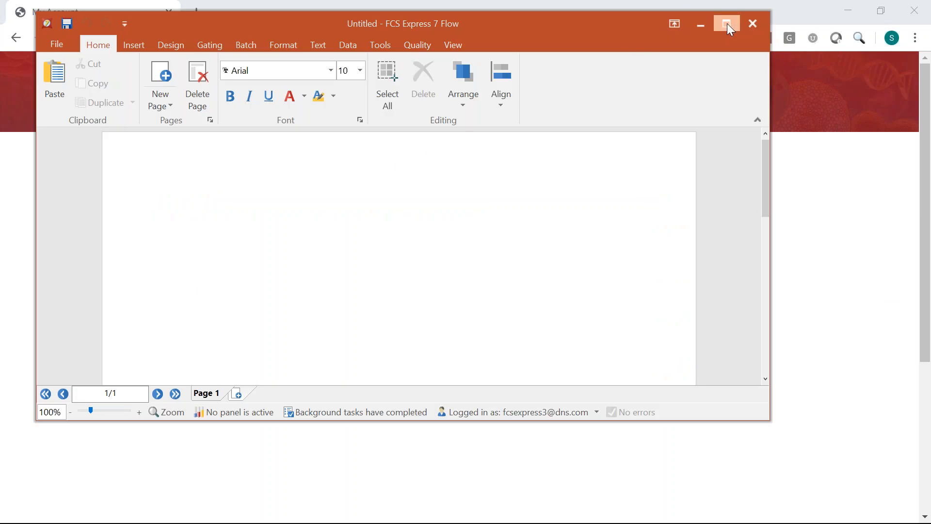
- Maximize the FCS Express window and show the File view with recent .fey layouts
{"action": "left_click", "coordinate": [726, 24]}
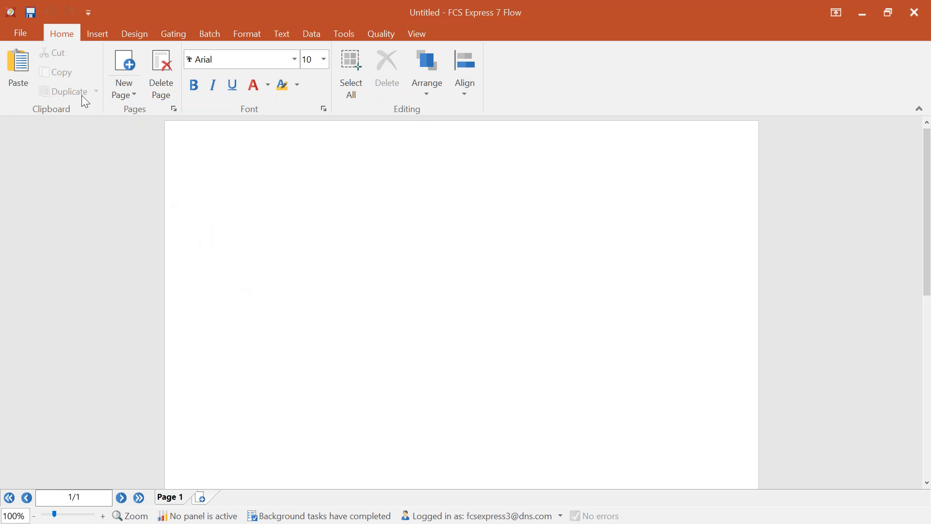
{"action": "left_click", "coordinate": [31, 36]}
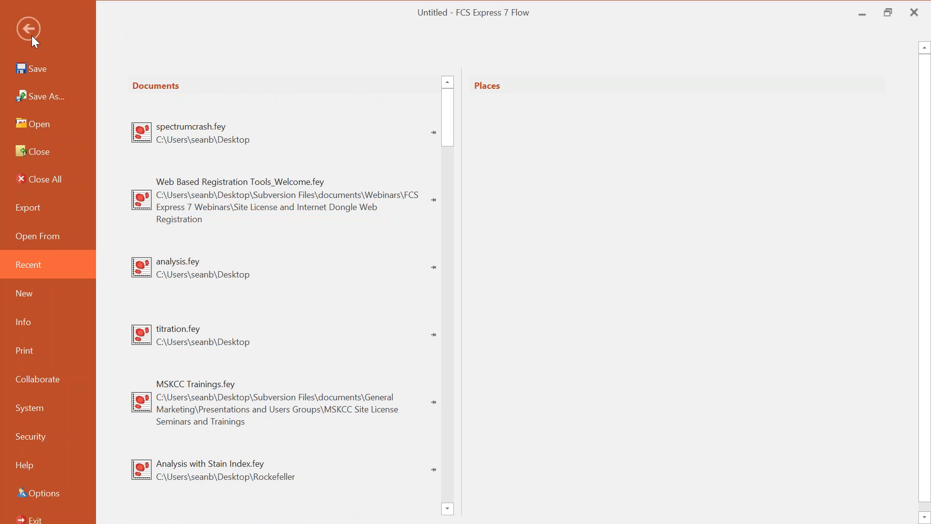
- Open User Administration from the Security page of the File view
{"action": "left_click", "coordinate": [43, 435]}
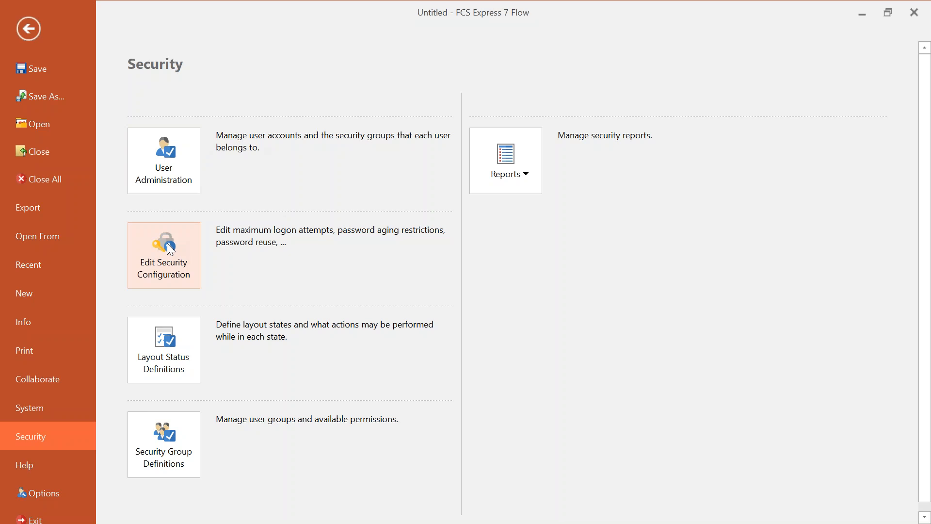
{"action": "left_click", "coordinate": [170, 161]}
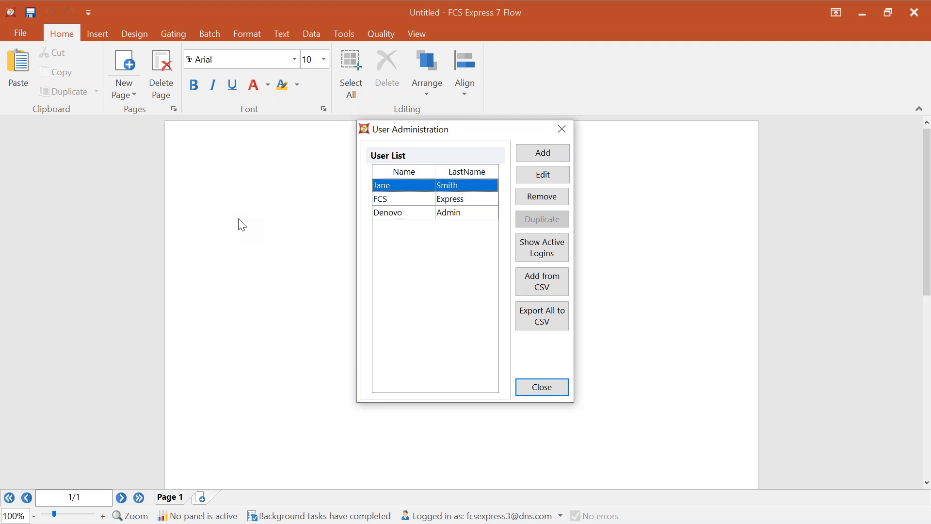
- Add a new user from the User Administration dialog
{"action": "left_click", "coordinate": [543, 154]}
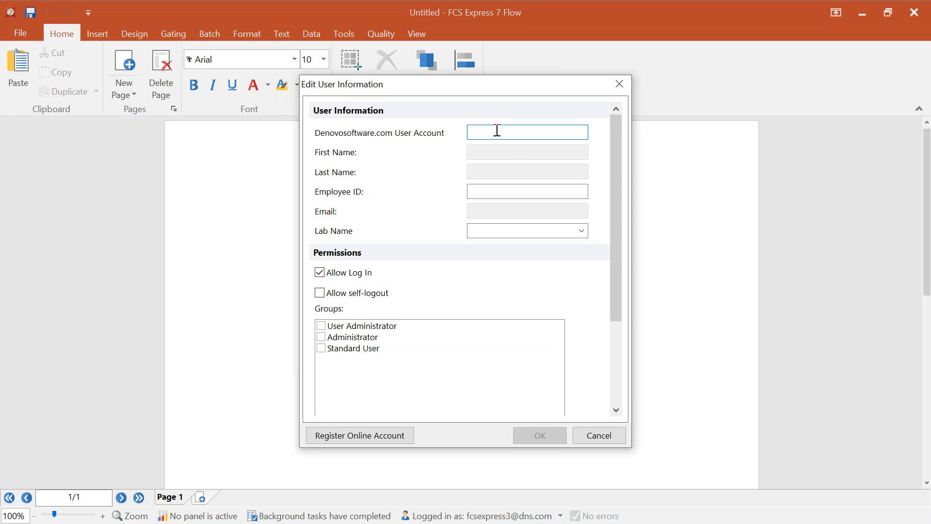
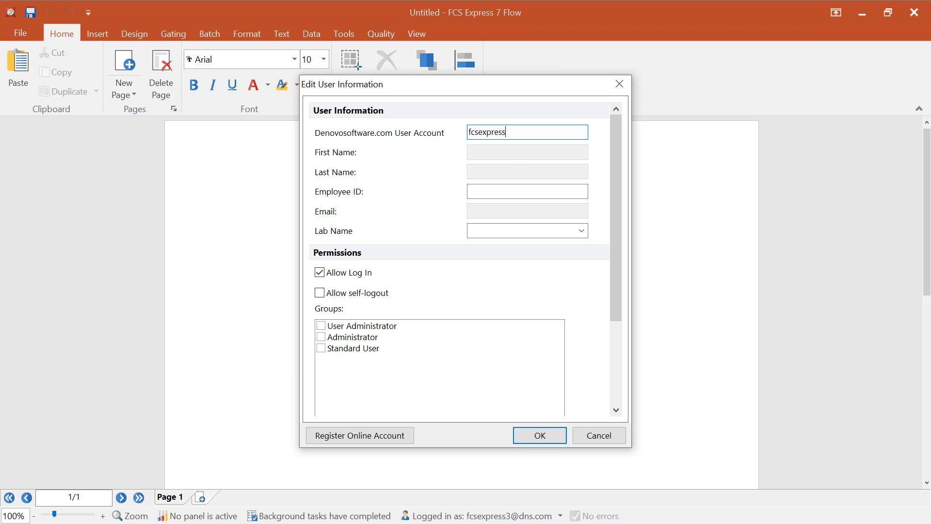
- Enter the new user's account e-mail and tick the Standard User group
{"action": "left_click", "coordinate": [321, 348]}
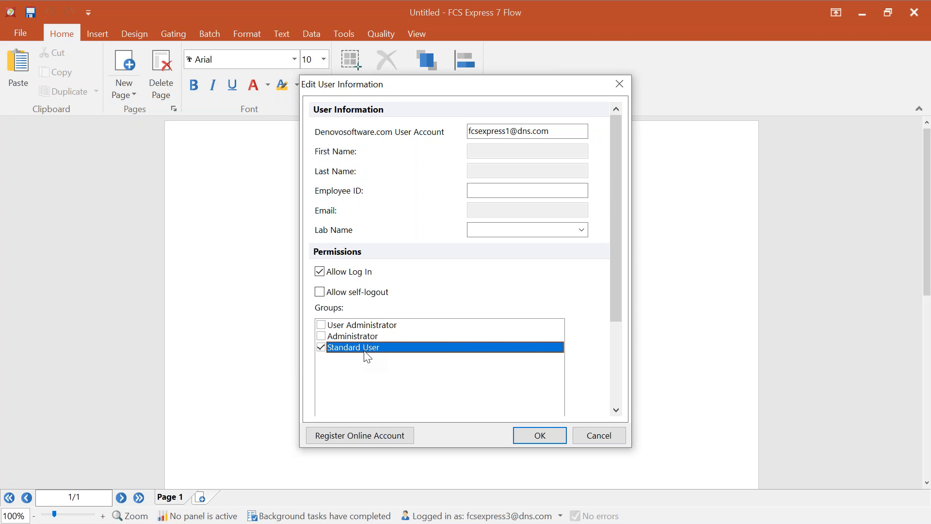
- Untick Standard User, tick Administrator, then tick and untick User Administrator
{"action": "left_click", "coordinate": [321, 348]}
{"action": "left_click", "coordinate": [322, 336]}
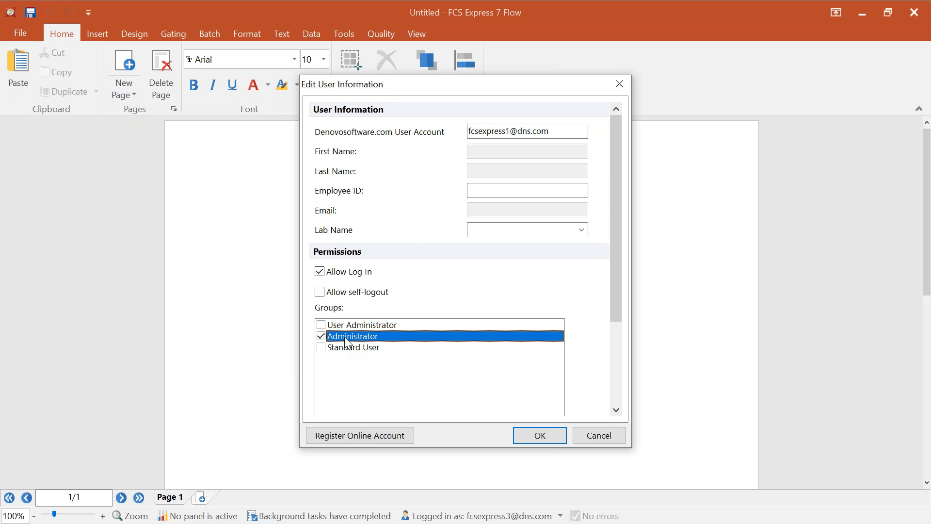
{"action": "left_click", "coordinate": [321, 324]}
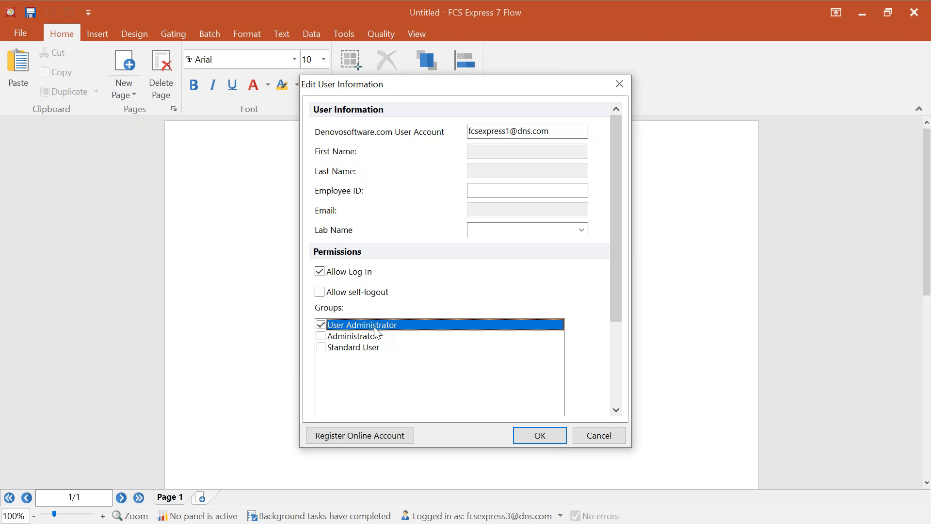
{"action": "left_click", "coordinate": [322, 324]}
- Re-tick Standard User and confirm the user form with OK
{"action": "left_click", "coordinate": [321, 347]}
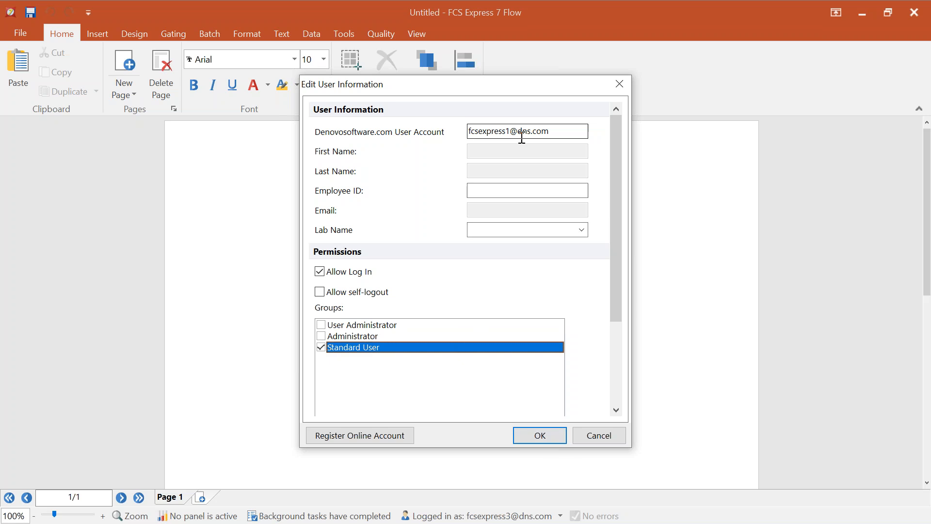
{"action": "left_click", "coordinate": [540, 436]}
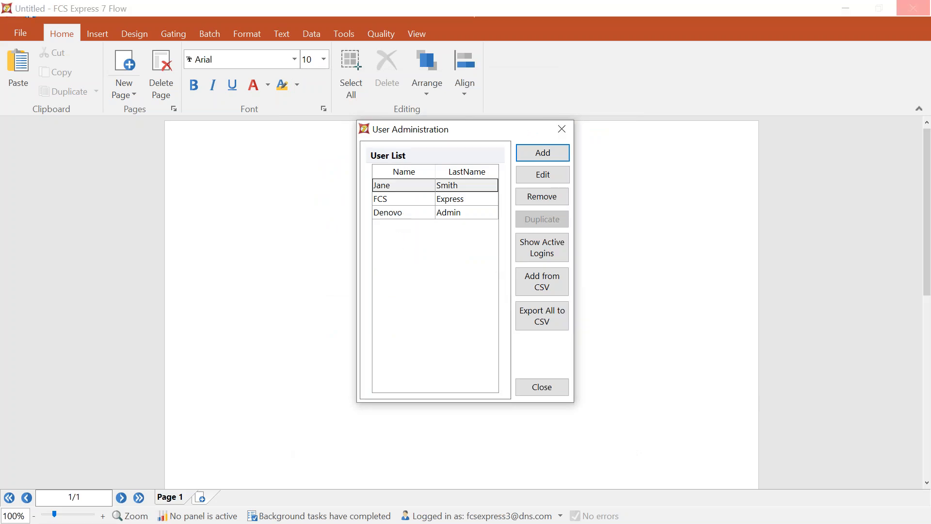
{"action": "left_click", "coordinate": [457, 226]}
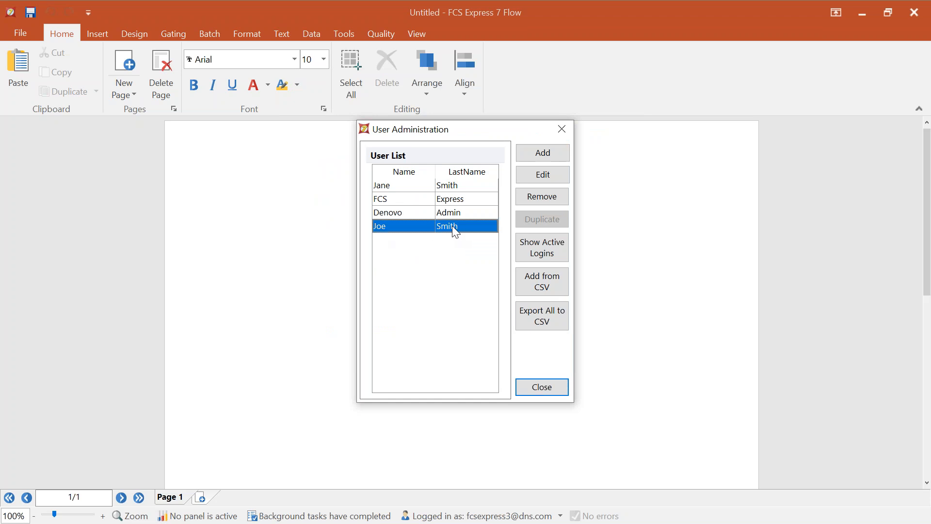
{"action": "left_click", "coordinate": [546, 173]}
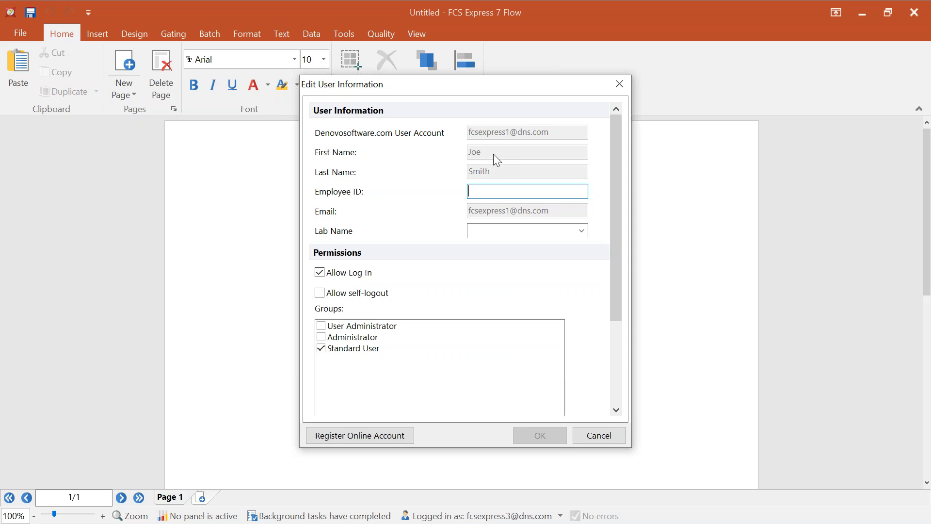
{"action": "left_click", "coordinate": [608, 438]}
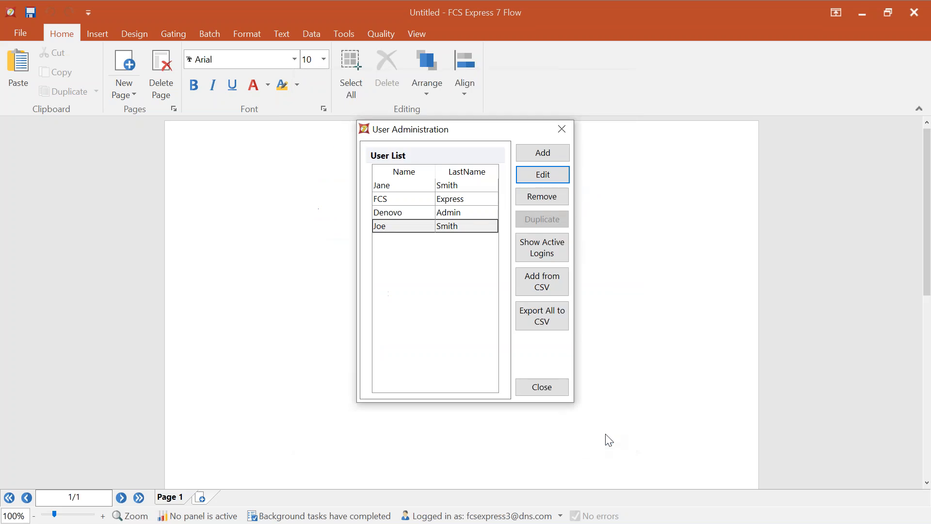
- Remove the newly added user from the list and confirm the deletion
{"action": "left_click", "coordinate": [425, 230]}
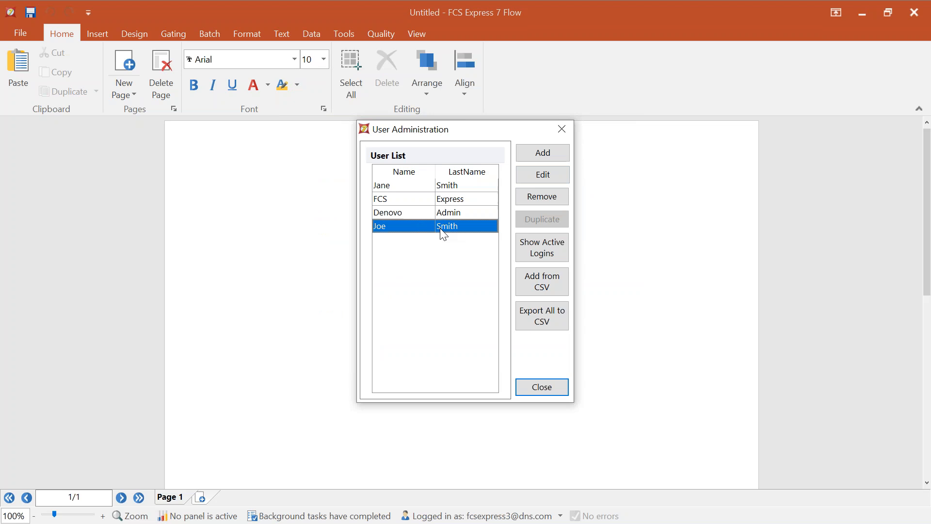
{"action": "left_click", "coordinate": [551, 200]}
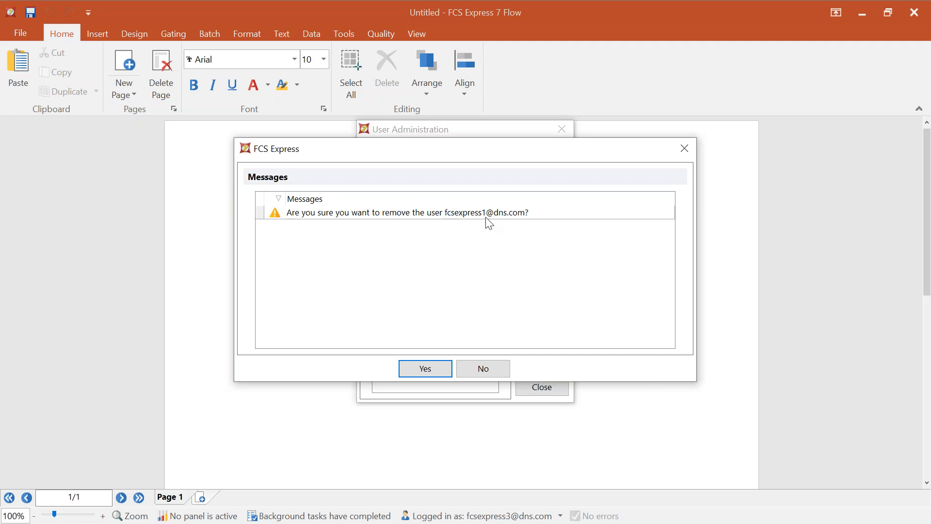
{"action": "left_click", "coordinate": [438, 370]}
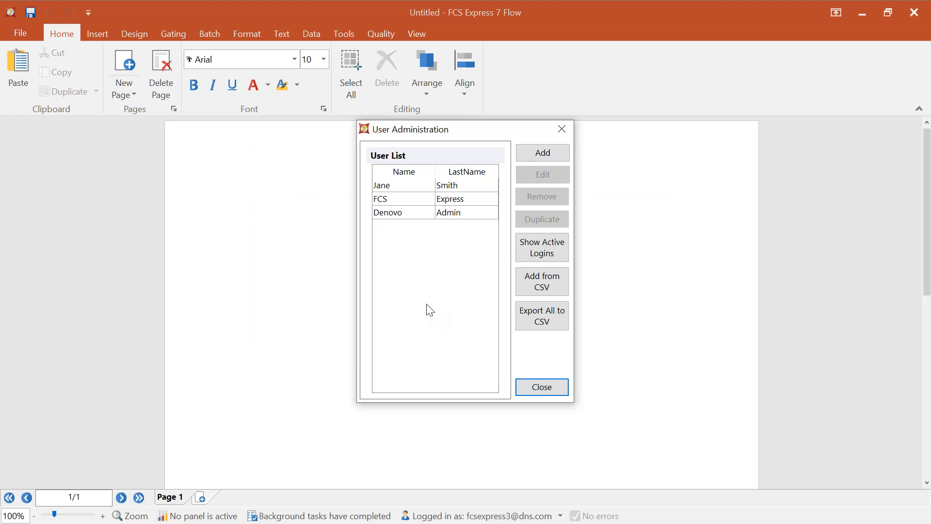
- Open the first user's Edit User Information form, toggling Allow Log In off and back on
{"action": "left_click", "coordinate": [412, 186]}
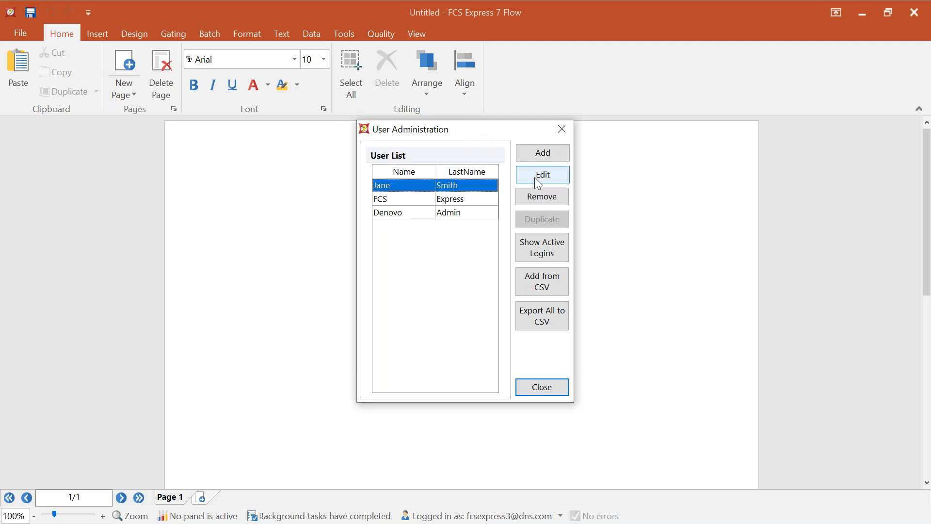
{"action": "left_click", "coordinate": [553, 174]}
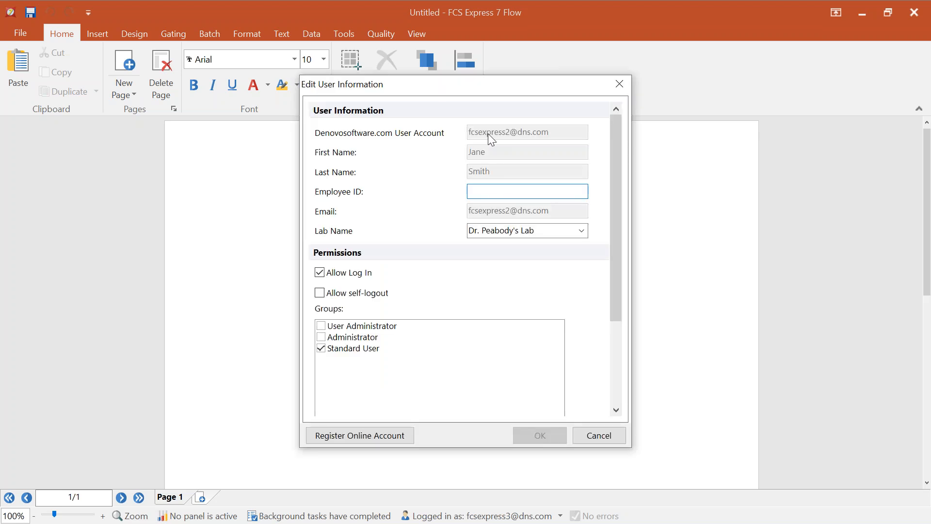
{"action": "left_click", "coordinate": [321, 272]}
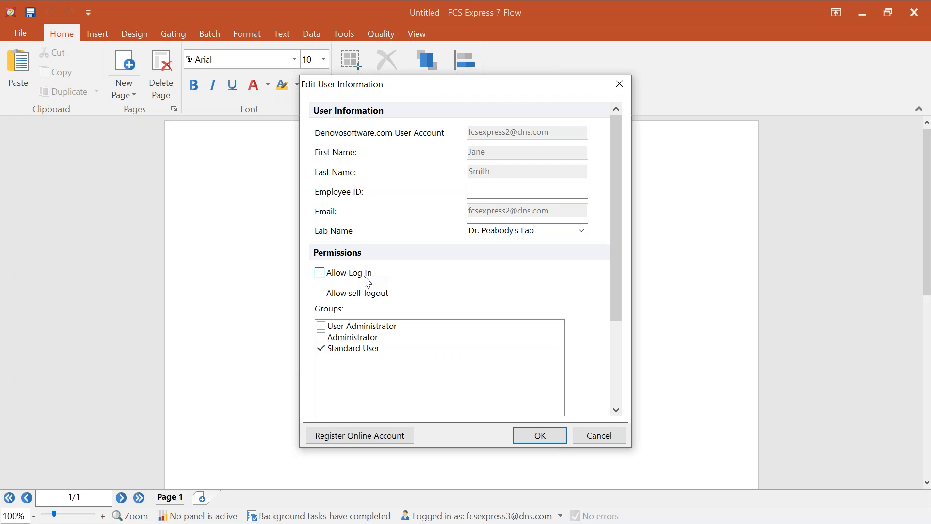
{"action": "left_click", "coordinate": [360, 276]}
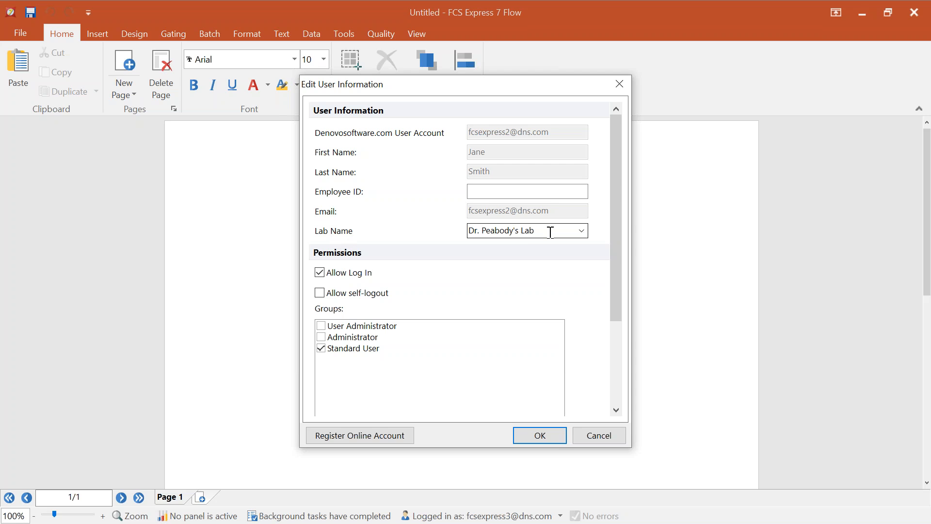
- Move the Edit User Information dialog aside, check the empty Lab Name list, then accept with OK
{"action": "left_click_drag", "start_coordinate": [563, 97], "coordinate": [339, 95]}
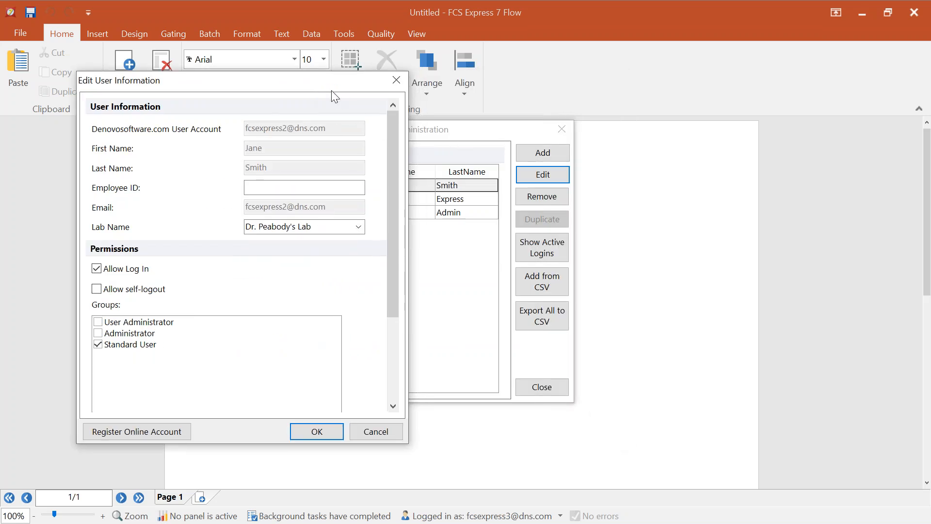
{"action": "left_click", "coordinate": [329, 226]}
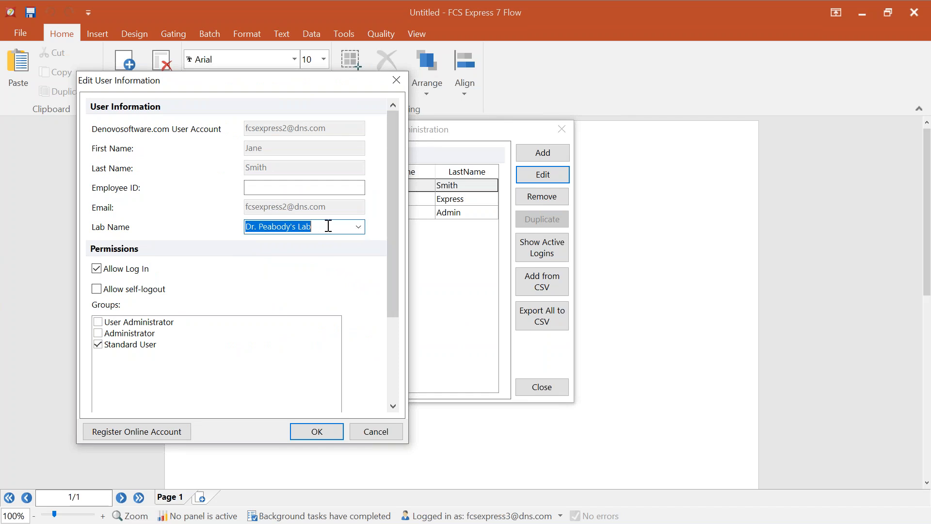
{"action": "left_click", "coordinate": [359, 229]}
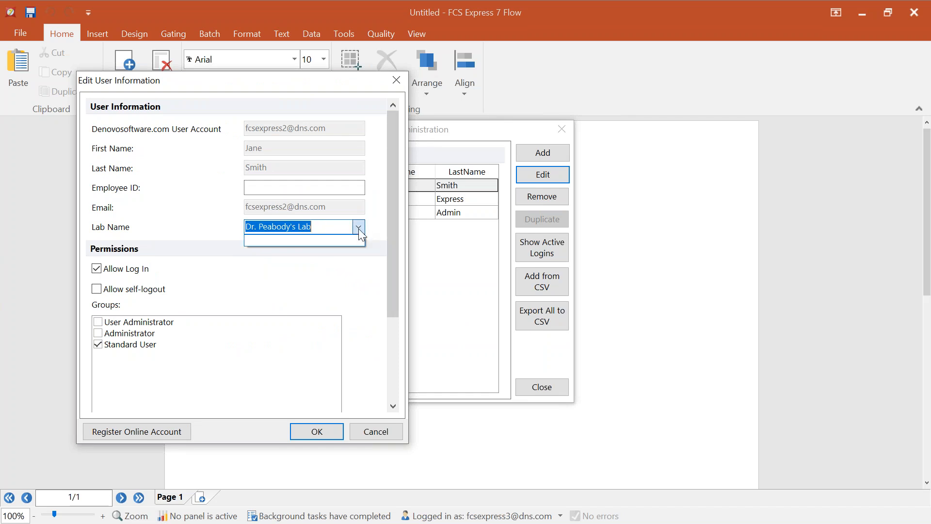
{"action": "left_click", "coordinate": [346, 237]}
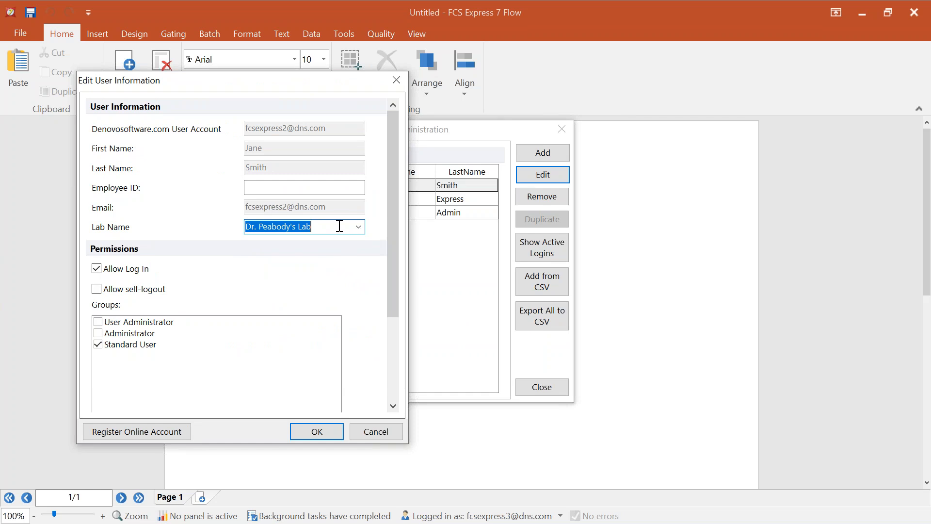
{"action": "left_click", "coordinate": [360, 229]}
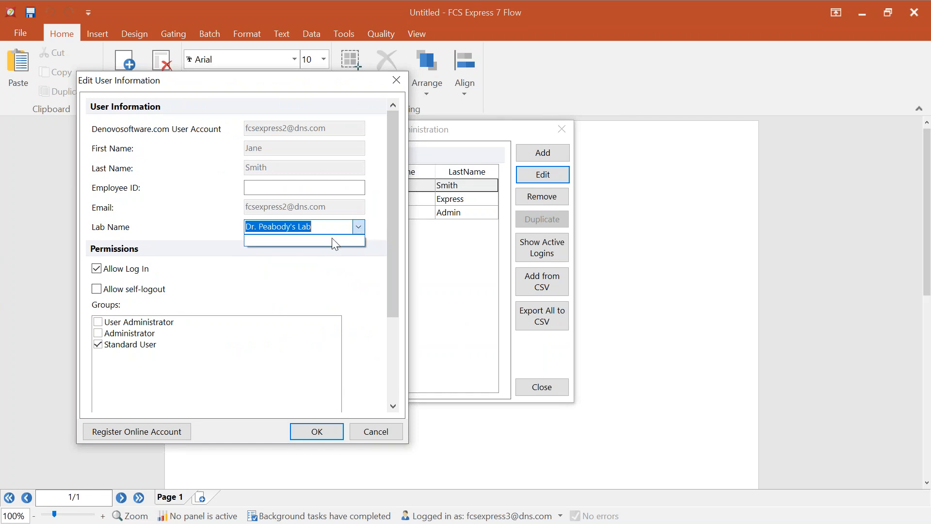
{"action": "left_click", "coordinate": [377, 267]}
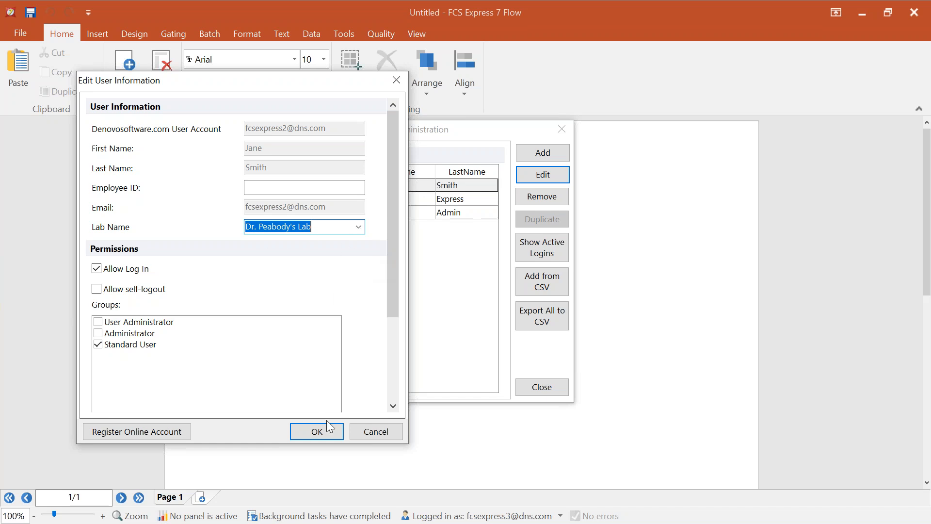
{"action": "left_click", "coordinate": [318, 434]}
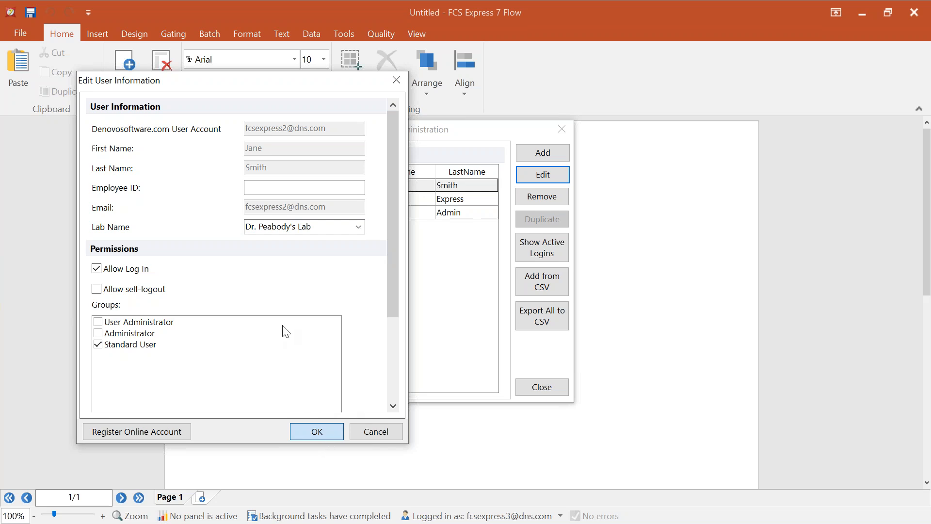
{"action": "key", "text": "Return"}
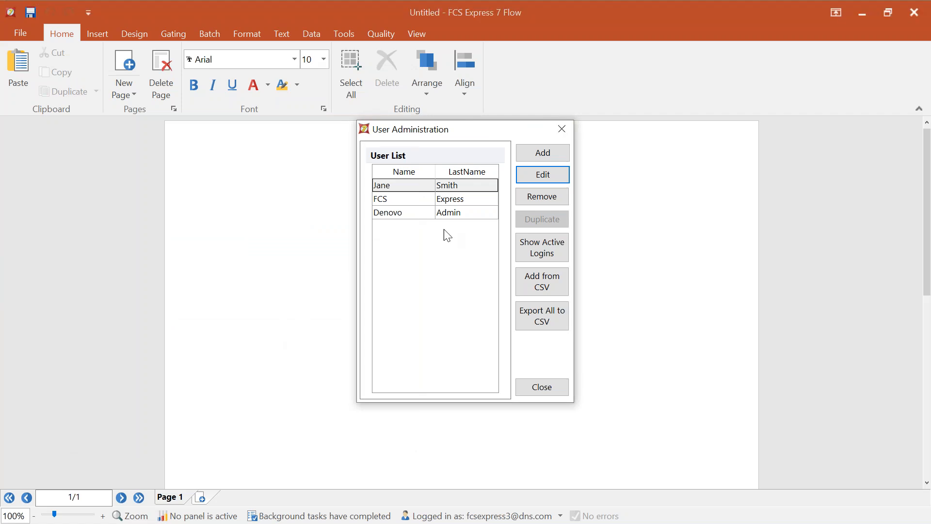
- Close the User Administration dialog
{"action": "left_click", "coordinate": [536, 389]}
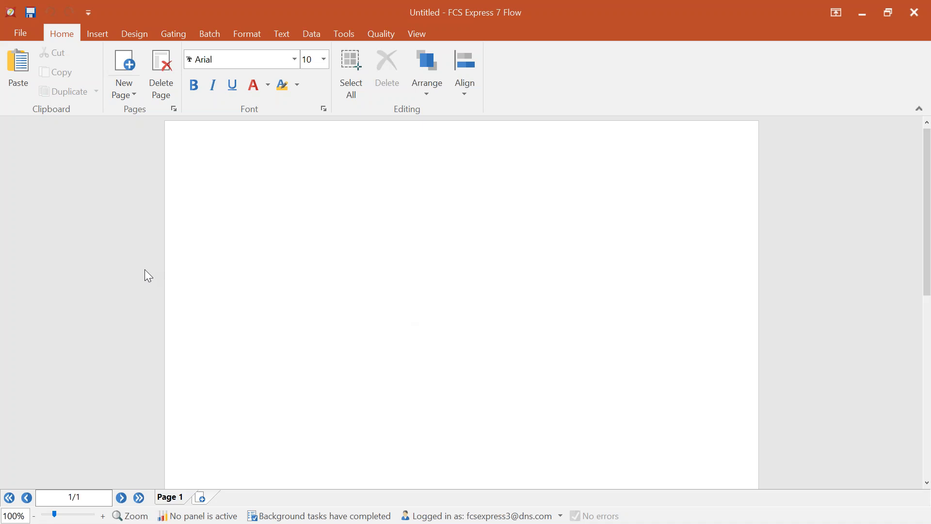
- Open Edit Security Configuration from File > Security, showing institution name Flow Cytometry Core
{"action": "left_click", "coordinate": [22, 32]}
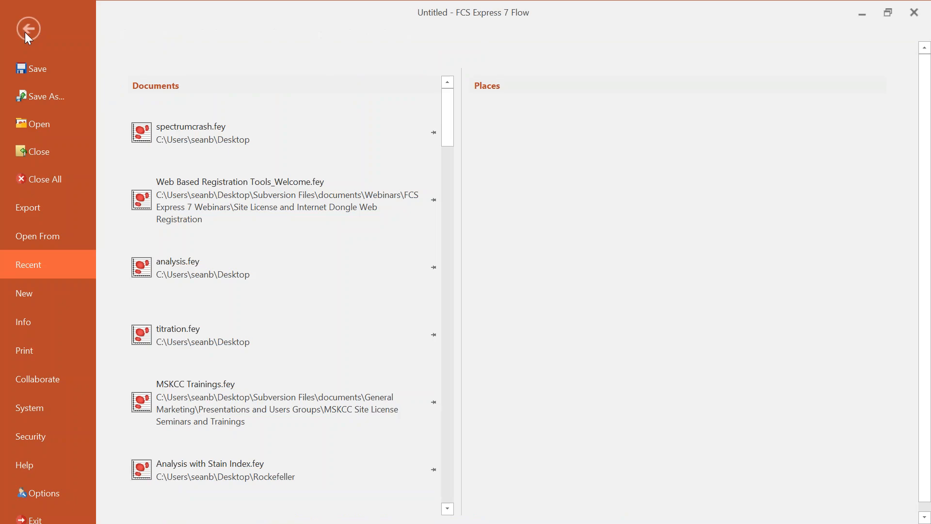
{"action": "left_click", "coordinate": [50, 435]}
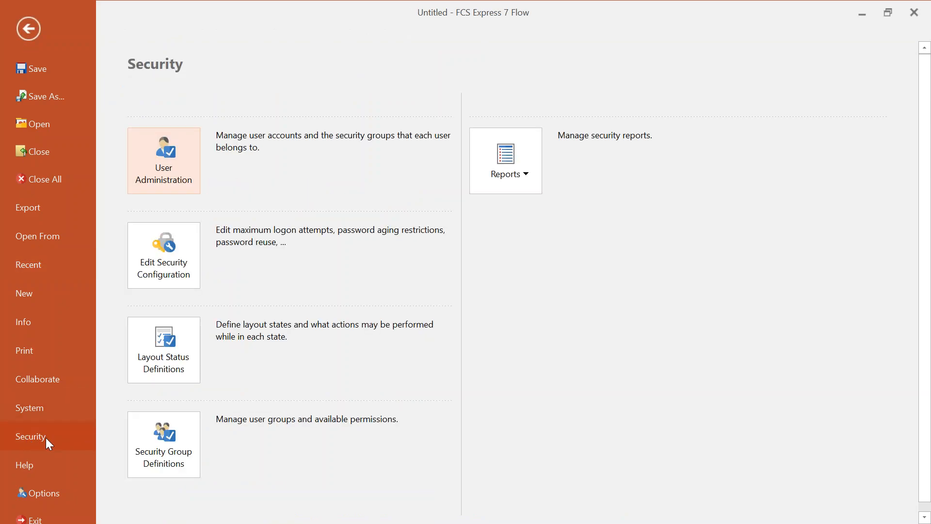
{"action": "left_click", "coordinate": [190, 246]}
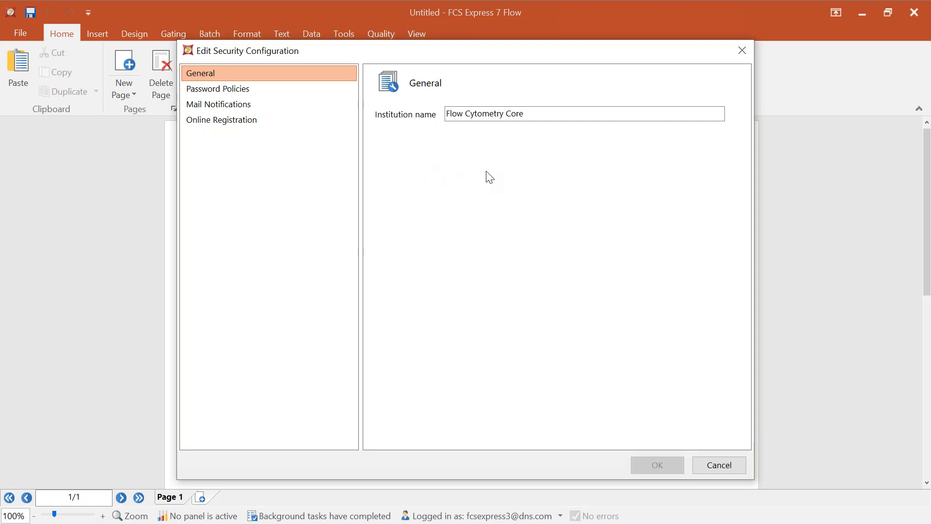
{"action": "left_click_drag", "start_coordinate": [532, 113], "coordinate": [447, 111]}
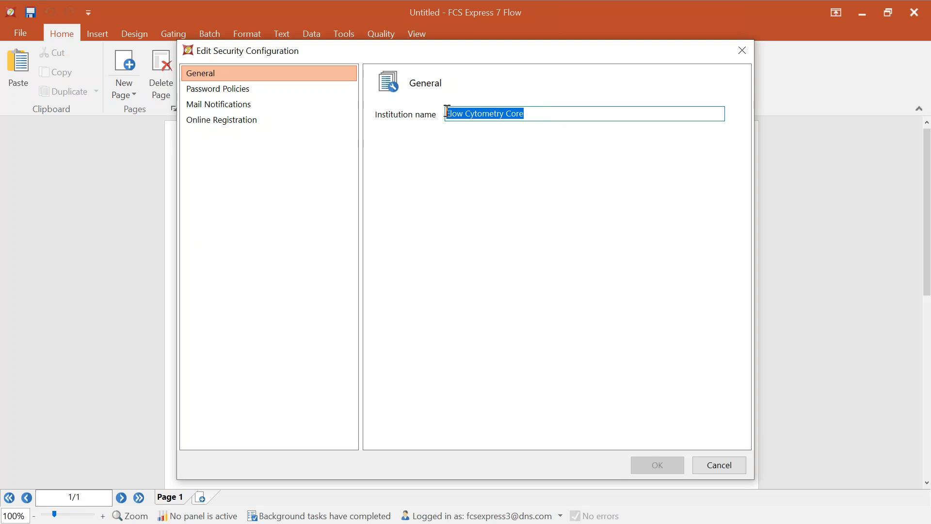
{"action": "left_click", "coordinate": [543, 113]}
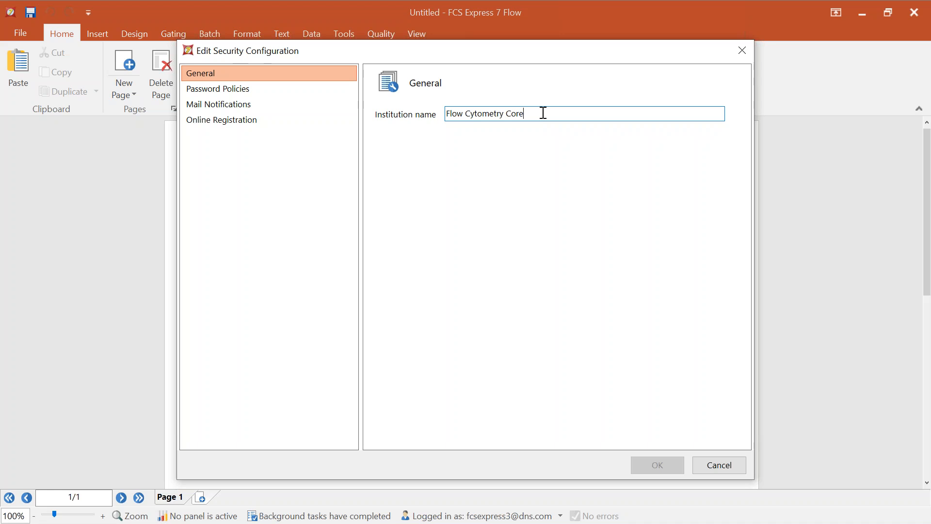
{"action": "type", "text": "Test"}
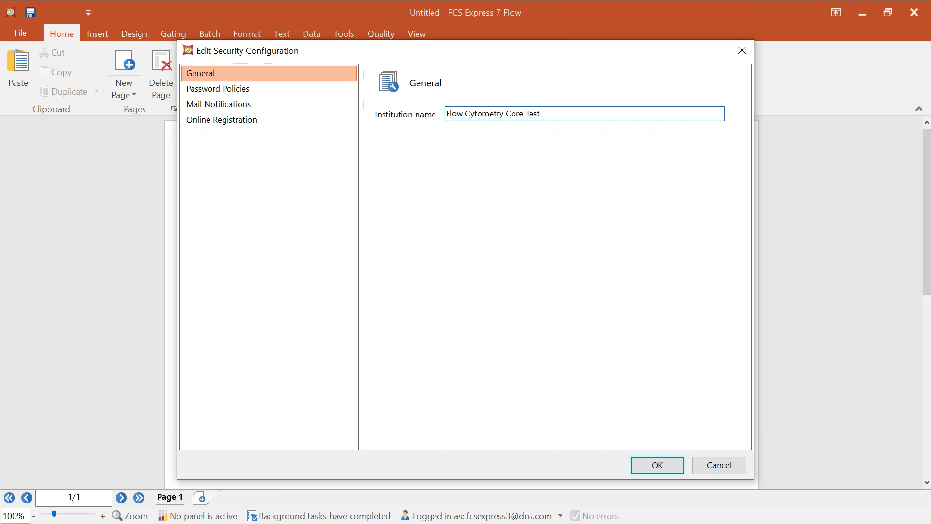
{"action": "left_click_drag", "start_coordinate": [542, 114], "coordinate": [529, 115]}
{"action": "key", "text": "Delete"}
- On the Online Registration page, enable registering new users through the De Novo Software website
{"action": "left_click", "coordinate": [218, 125]}
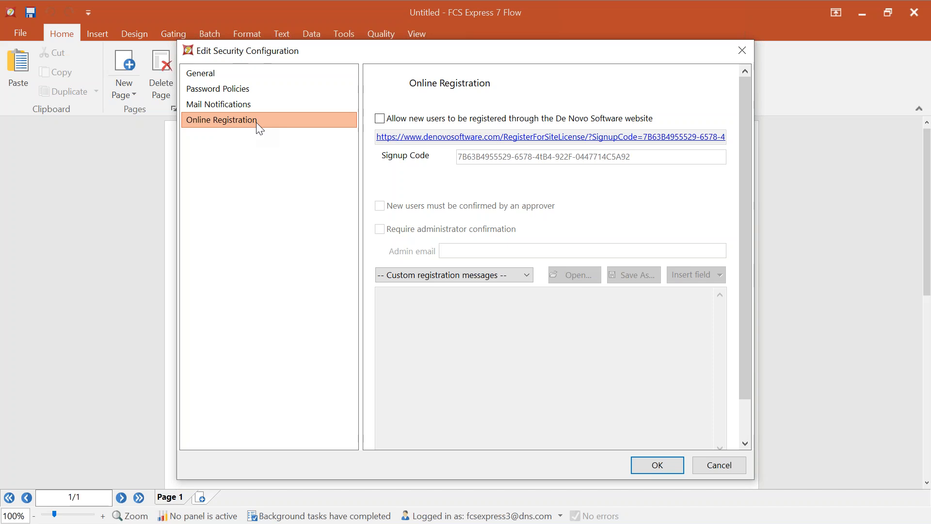
{"action": "left_click", "coordinate": [380, 119]}
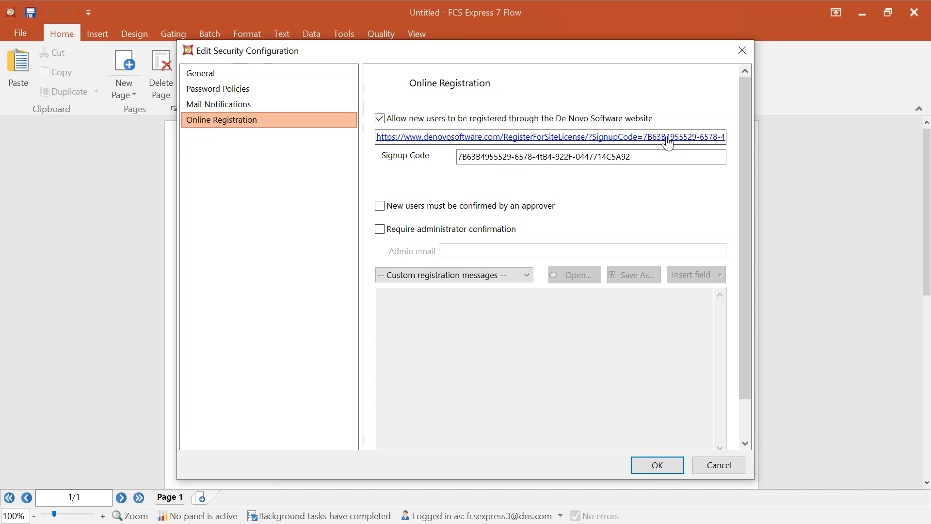
{"action": "left_click_drag", "start_coordinate": [646, 159], "coordinate": [458, 157]}
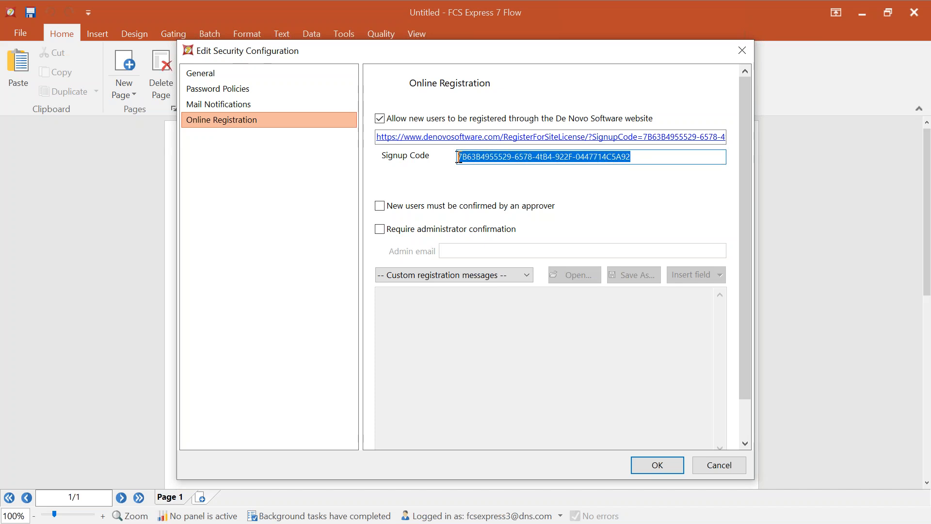
{"action": "left_click", "coordinate": [680, 155]}
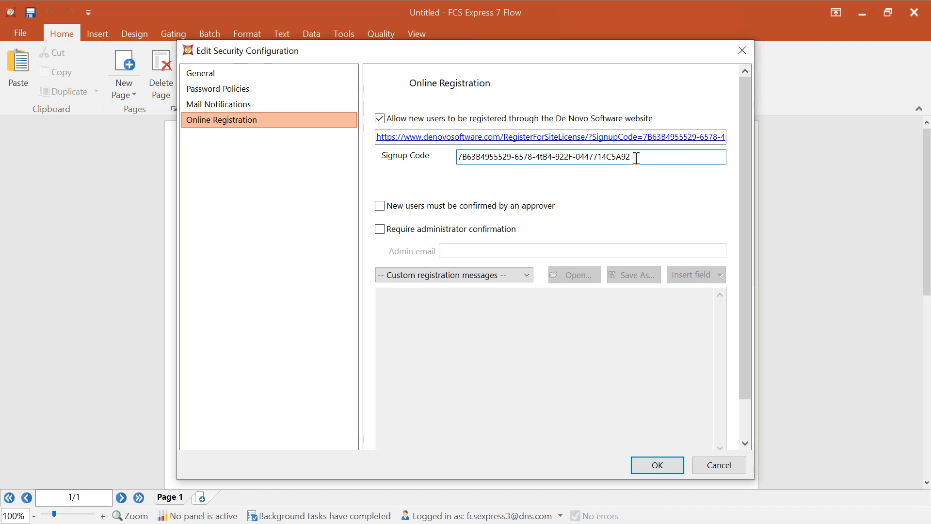
- Replace the signup code with 'FCSExpress' and accept the security configuration with OK
{"action": "left_click_drag", "start_coordinate": [636, 158], "coordinate": [454, 156]}
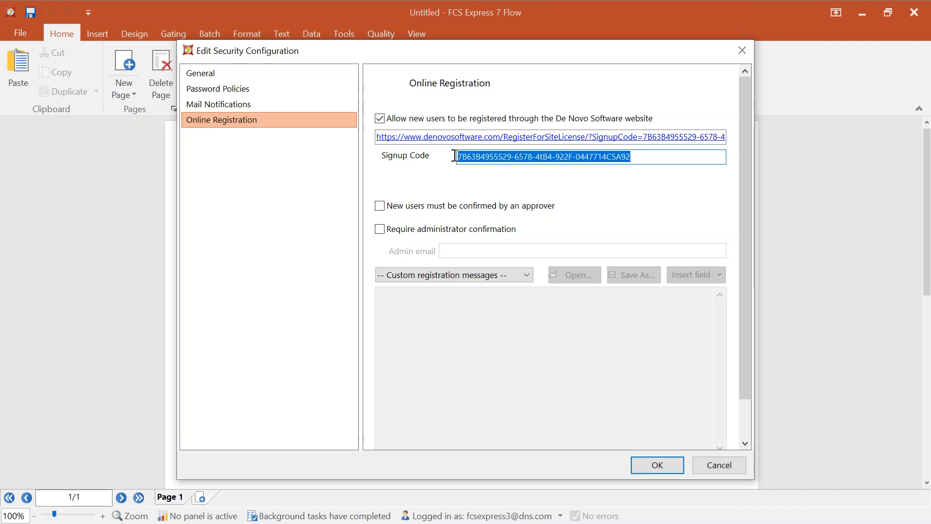
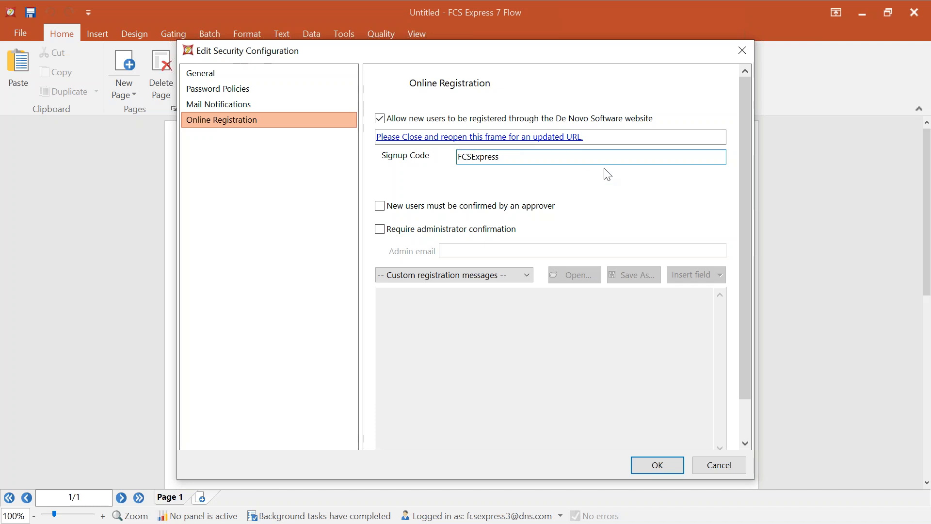
{"action": "left_click", "coordinate": [662, 463]}
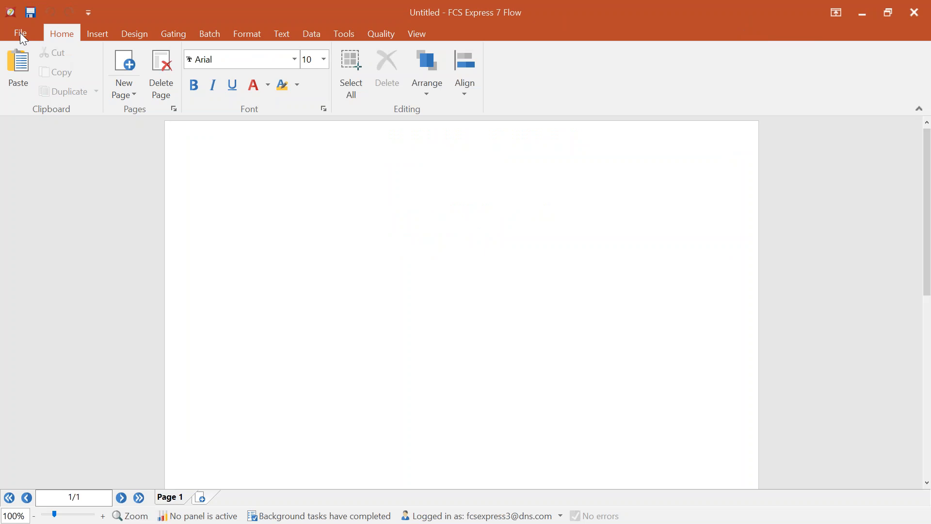
- Reopen Online Registration settings to verify the registration link now carries the FCSExpress signup code
{"action": "left_click", "coordinate": [20, 34]}
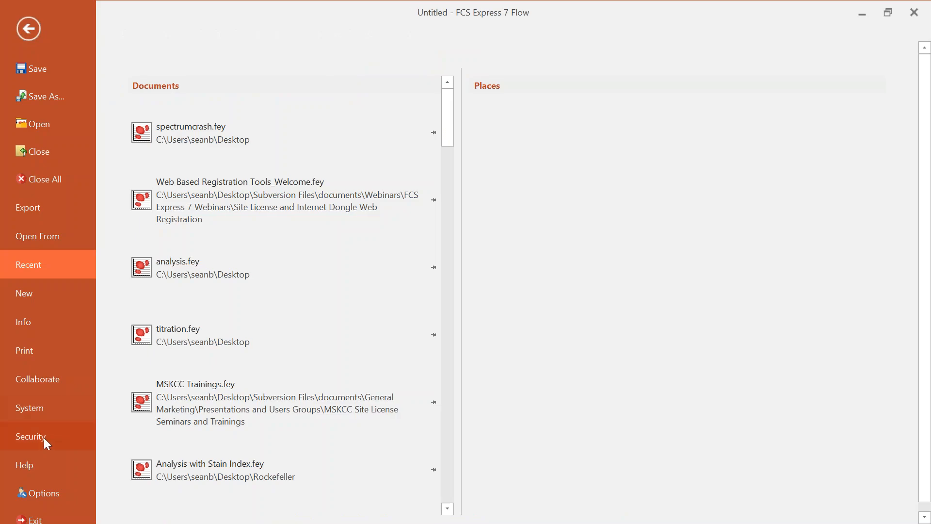
{"action": "left_click", "coordinate": [45, 438]}
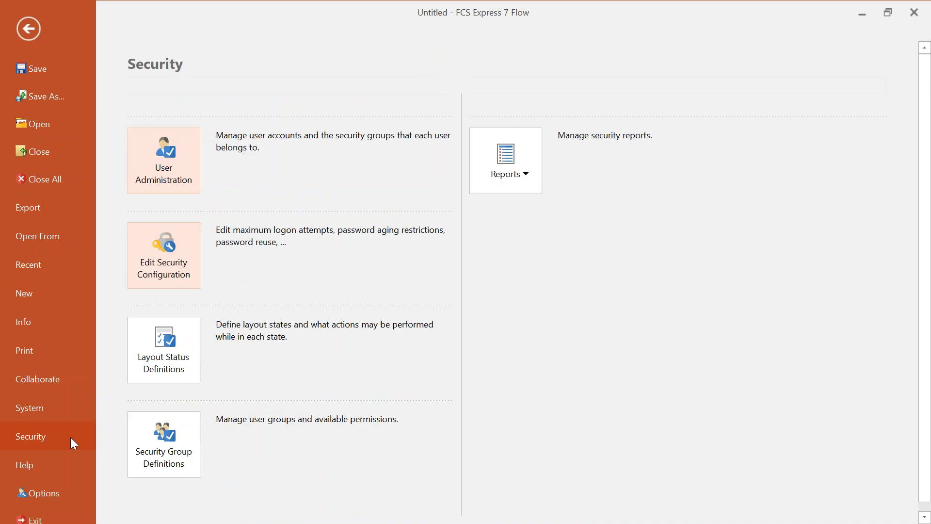
{"action": "left_click", "coordinate": [171, 264]}
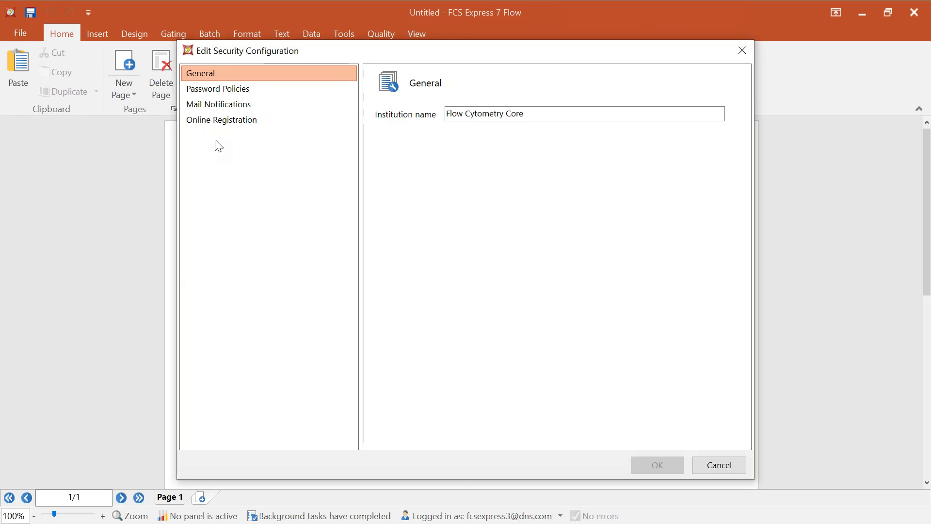
{"action": "left_click", "coordinate": [221, 120]}
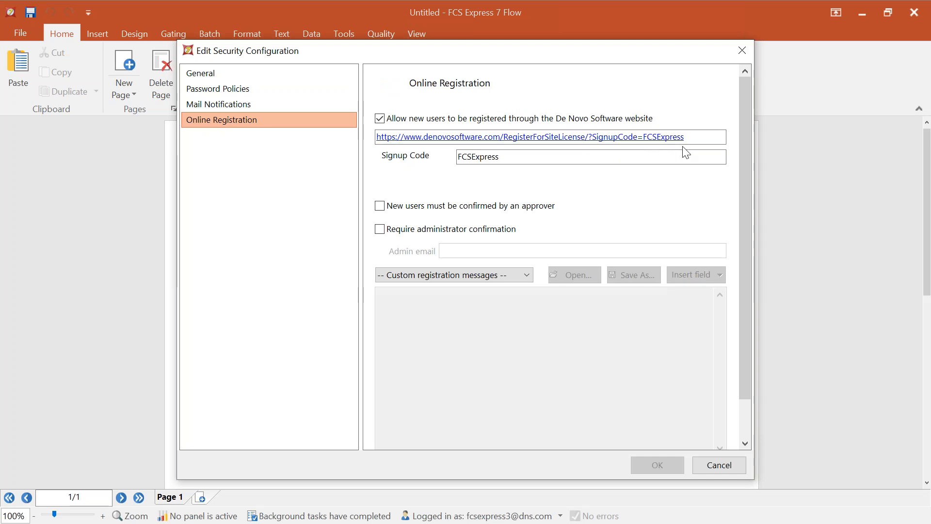
{"action": "left_click_drag", "start_coordinate": [709, 137], "coordinate": [368, 138]}
{"action": "key", "text": "ctrl+c"}
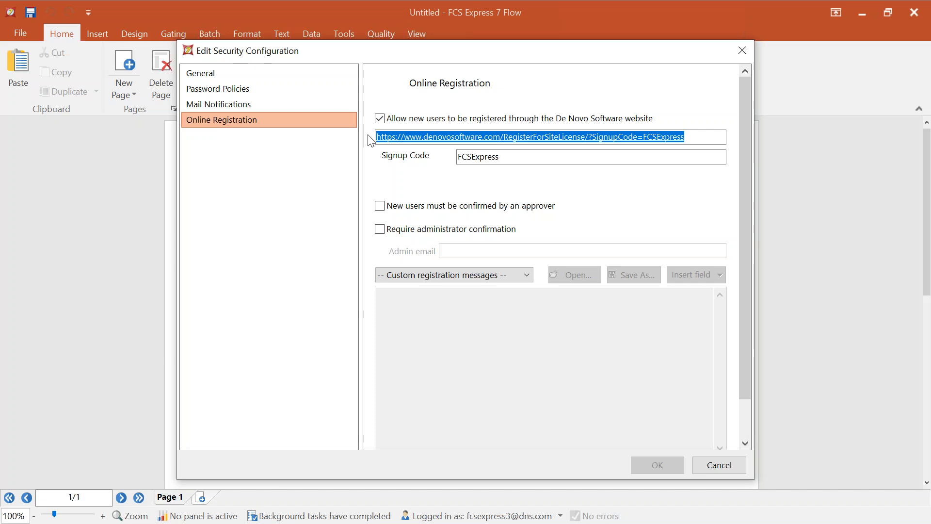
{"action": "left_click", "coordinate": [513, 160]}
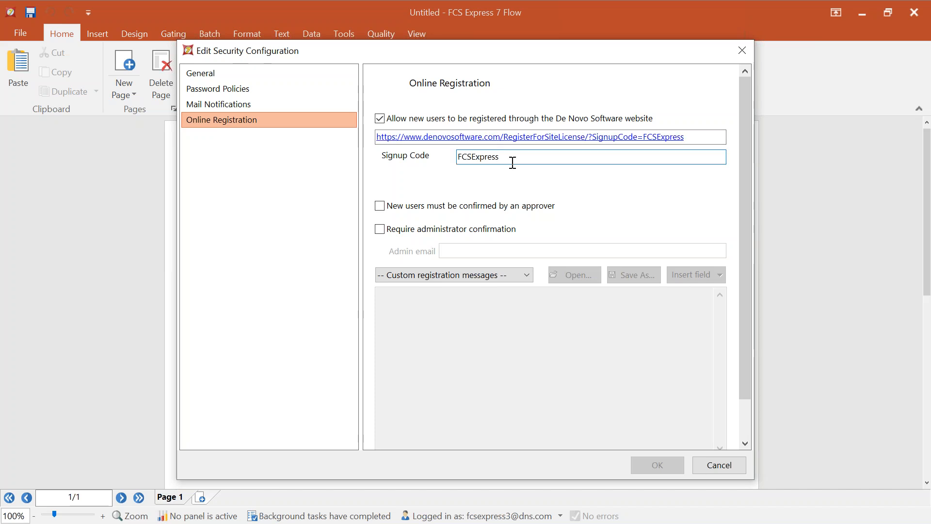
{"action": "left_click", "coordinate": [493, 137]}
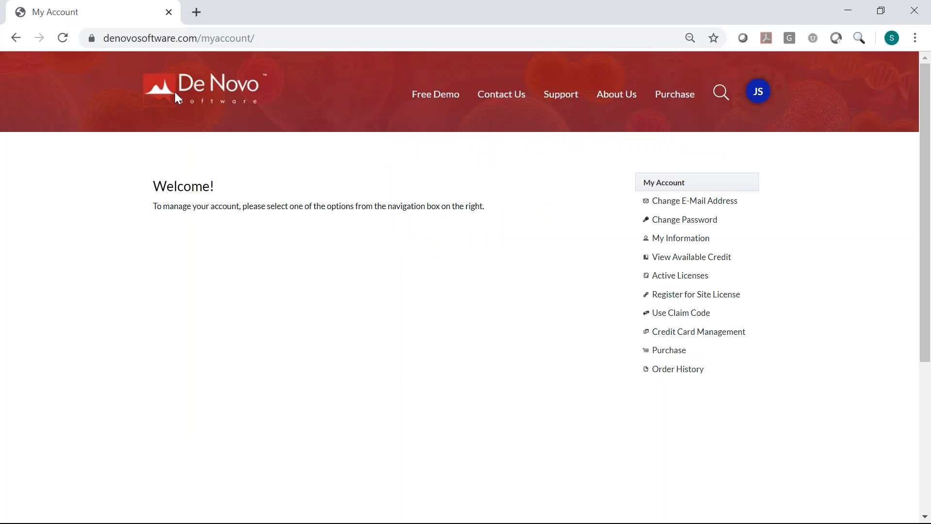
{"action": "left_click_drag", "start_coordinate": [428, 7], "coordinate": [0, 78]}
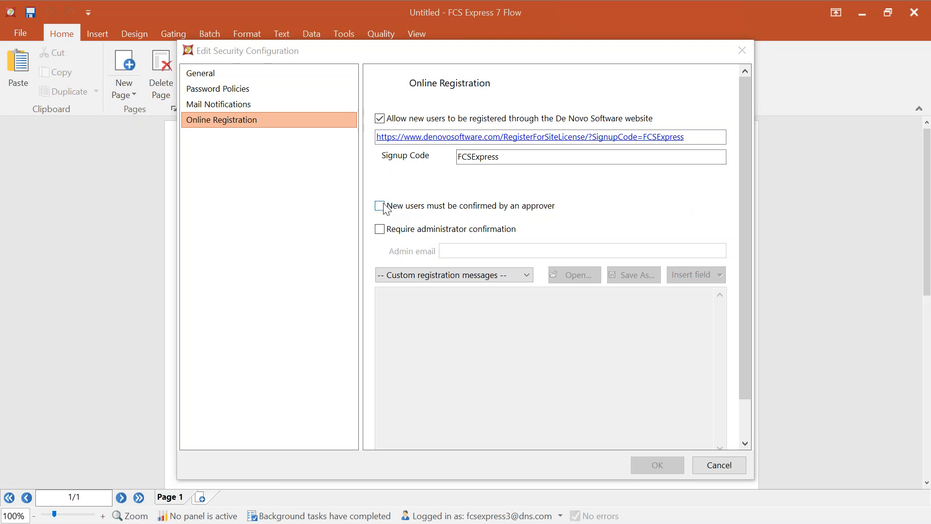
- Tick 'Require administrator confirmation' and type the administrator's e-mail address into the Admin email box
{"action": "left_click", "coordinate": [379, 229]}
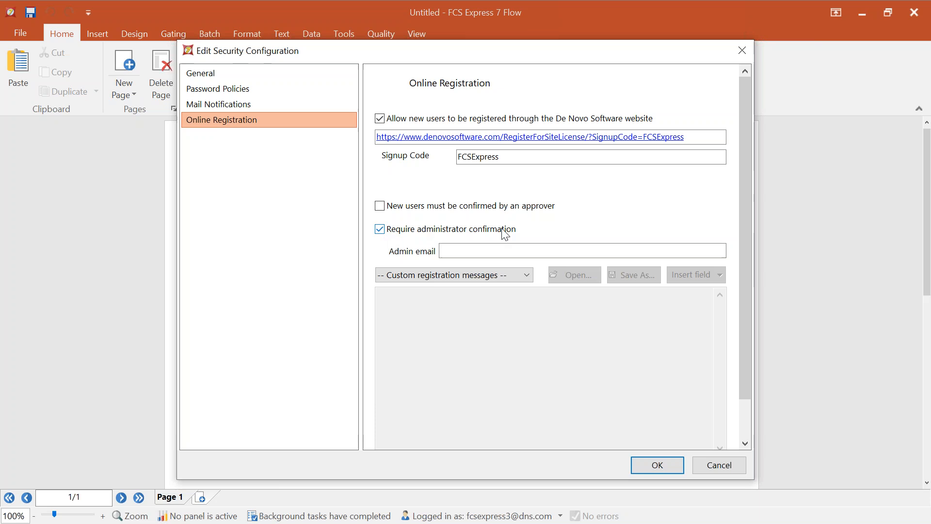
{"action": "left_click", "coordinate": [505, 250]}
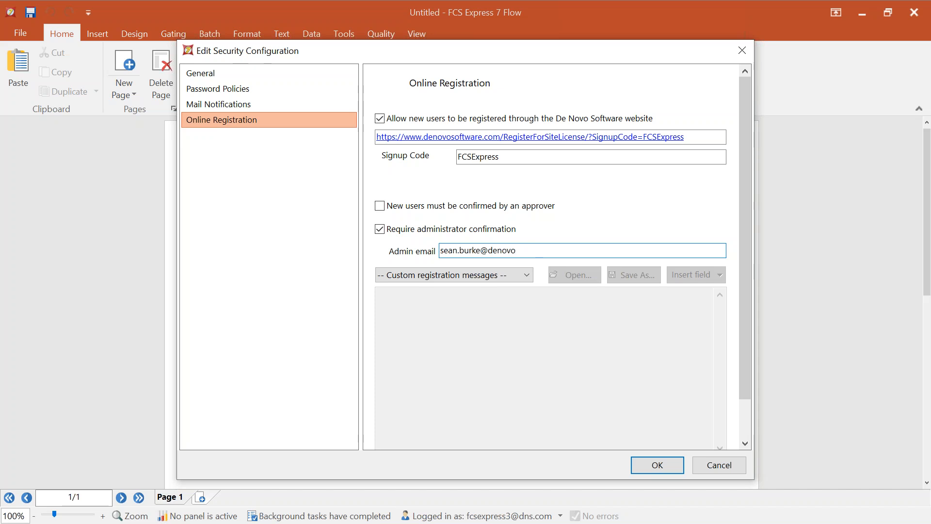
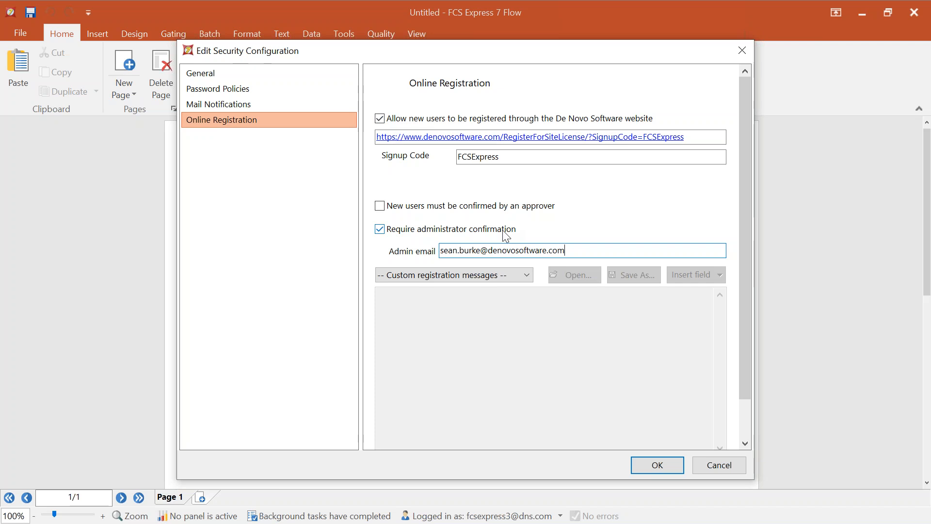
- Save the registration settings with OK and bring the FCS Express 7 upgrade-instructions e-mail draft into view
{"action": "left_click", "coordinate": [657, 465]}
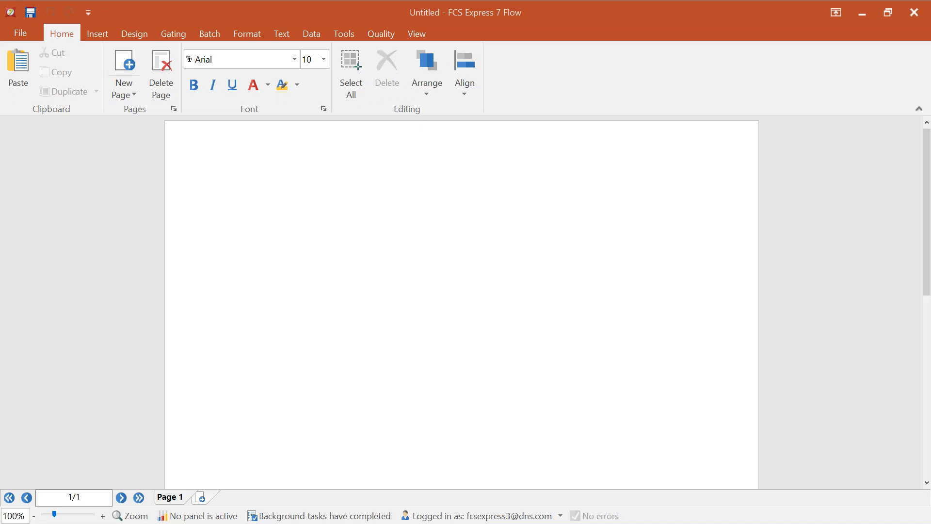
{"action": "left_click_drag", "start_coordinate": [0, 42], "coordinate": [431, 14]}
{"action": "left_click", "coordinate": [341, 335]}
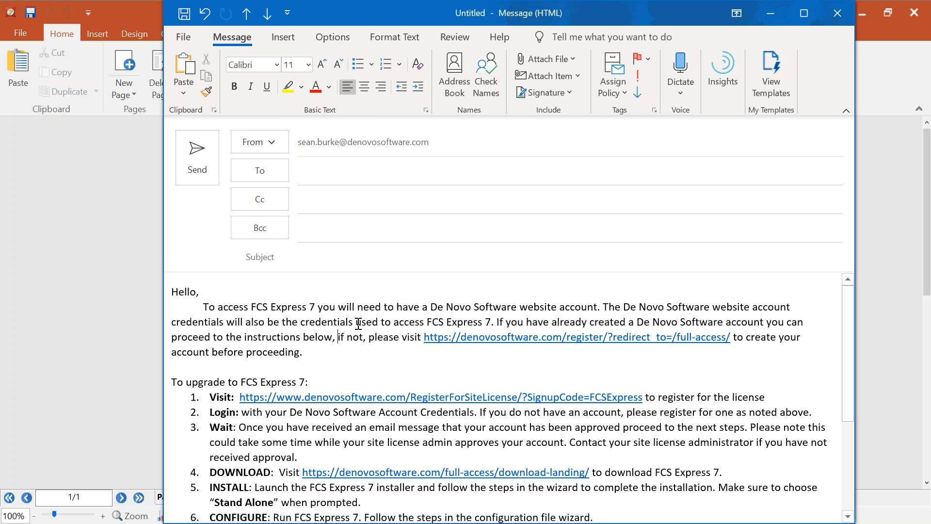
- Read down the FCS Express 7 upgrade instructions, then go to the browser's address bar
{"action": "scroll", "coordinate": [367, 323], "scroll_direction": "down", "scroll_amount": 1}
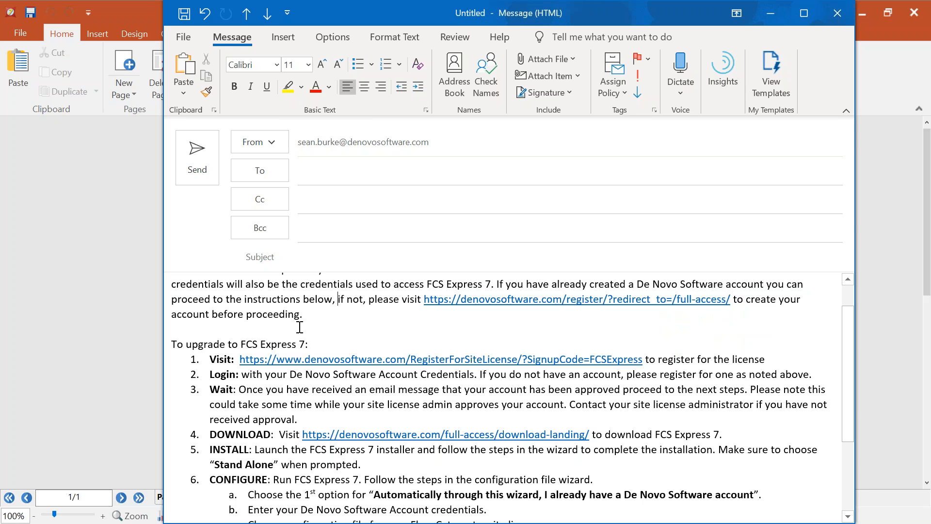
{"action": "key", "text": "alt+Tab"}
{"action": "left_click", "coordinate": [410, 40]}
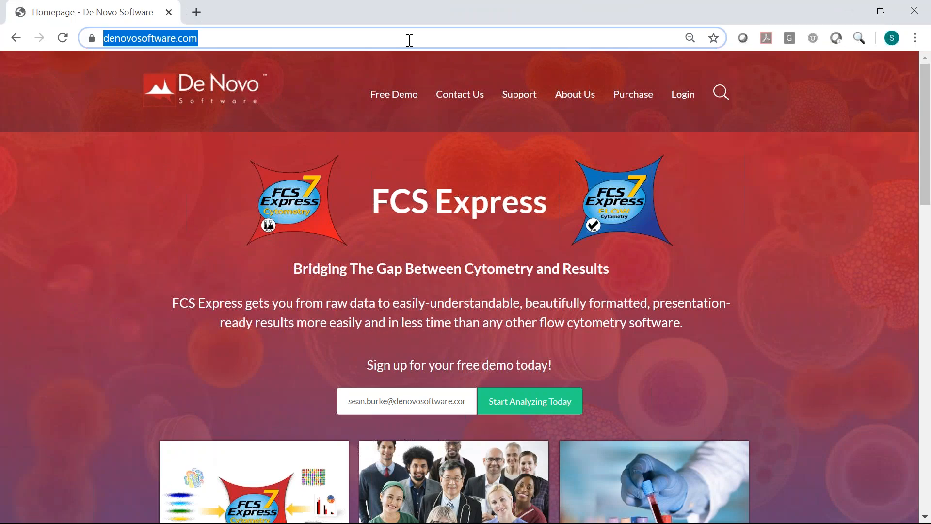
- Open the pasted site-license registration link and log in with the user's e-mail and password
{"action": "key", "text": "ctrl+v"}
{"action": "key", "text": "Return"}
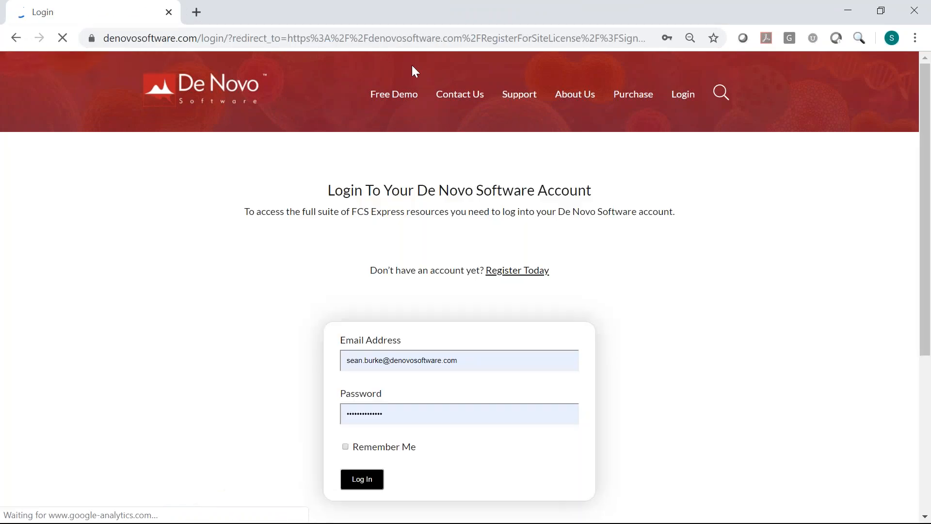
{"action": "left_click_drag", "start_coordinate": [461, 361], "coordinate": [315, 360]}
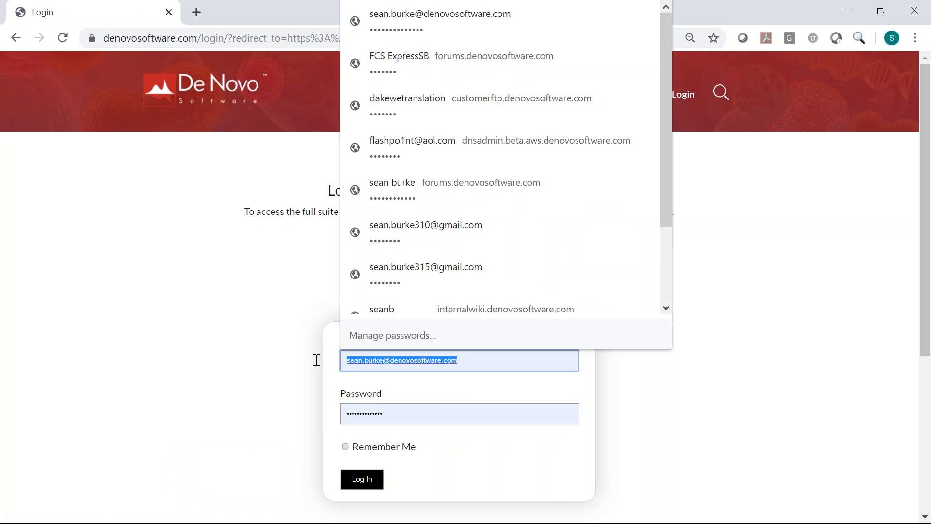
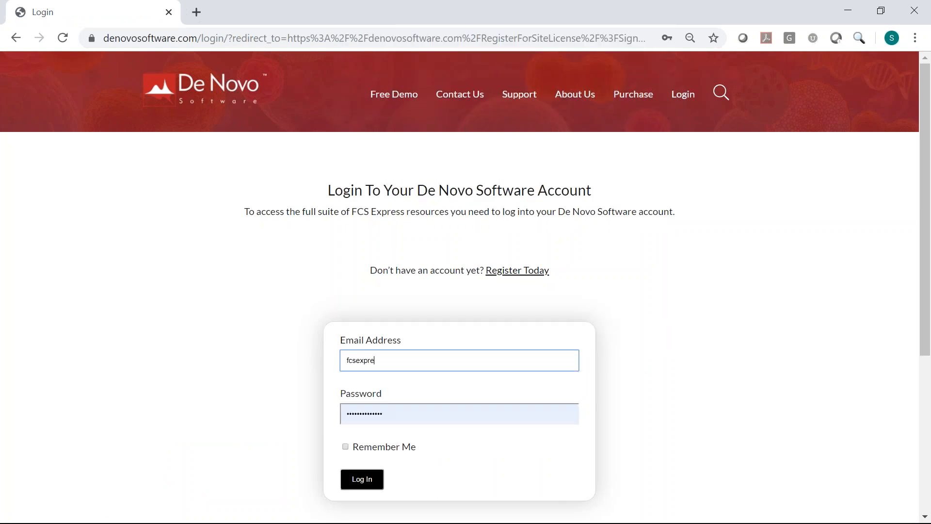
{"action": "key", "text": "Tab"}
{"action": "type", "text": "••••"}
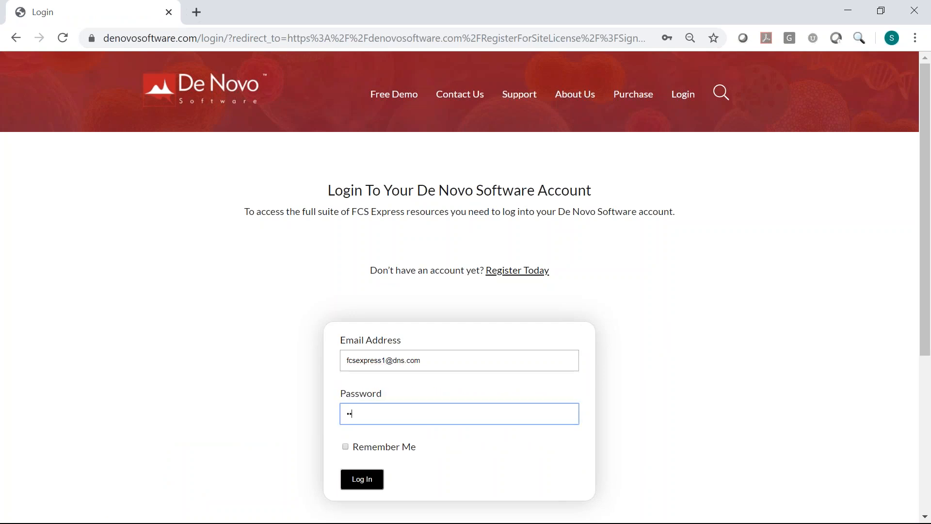
{"action": "type", "text": "••••"}
{"action": "left_click", "coordinate": [368, 482]}
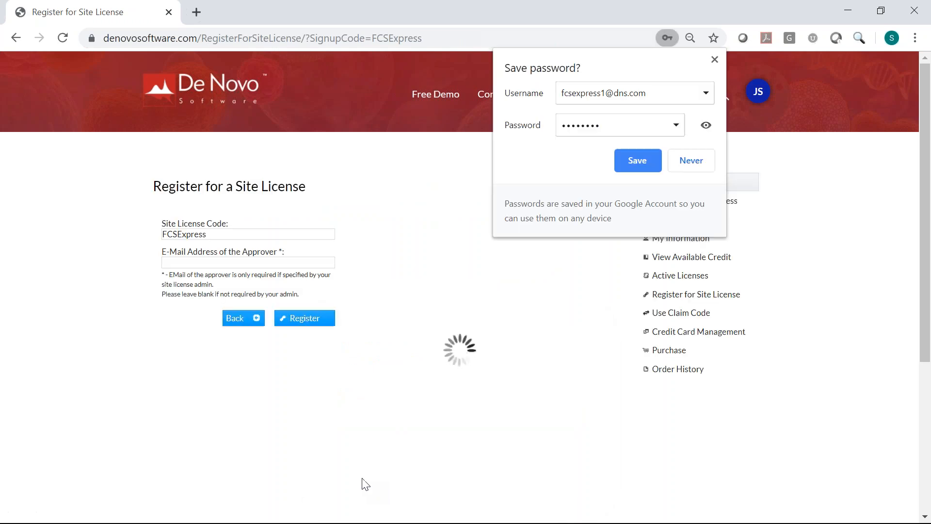
{"action": "left_click", "coordinate": [715, 58]}
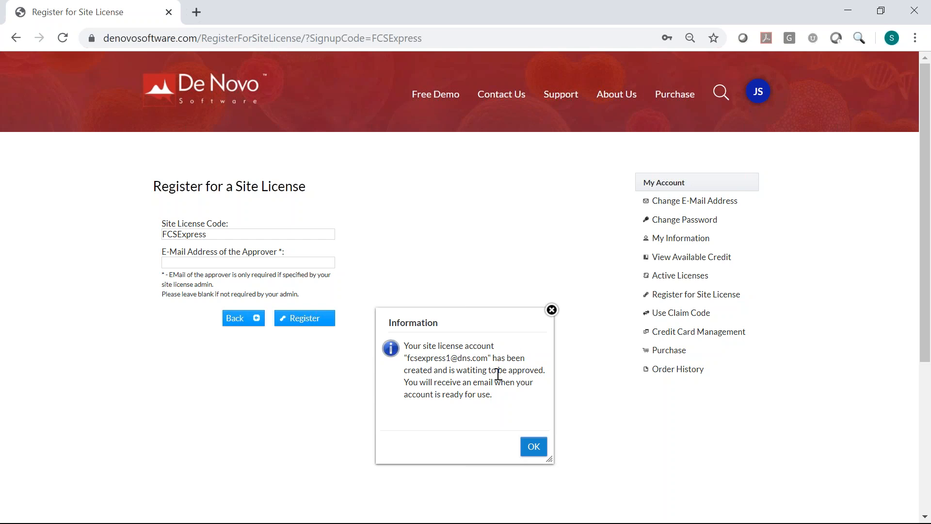
- Acknowledge the awaiting-approval notice, then tick Allow Log In for the first user in User Administration
{"action": "left_click", "coordinate": [532, 447]}
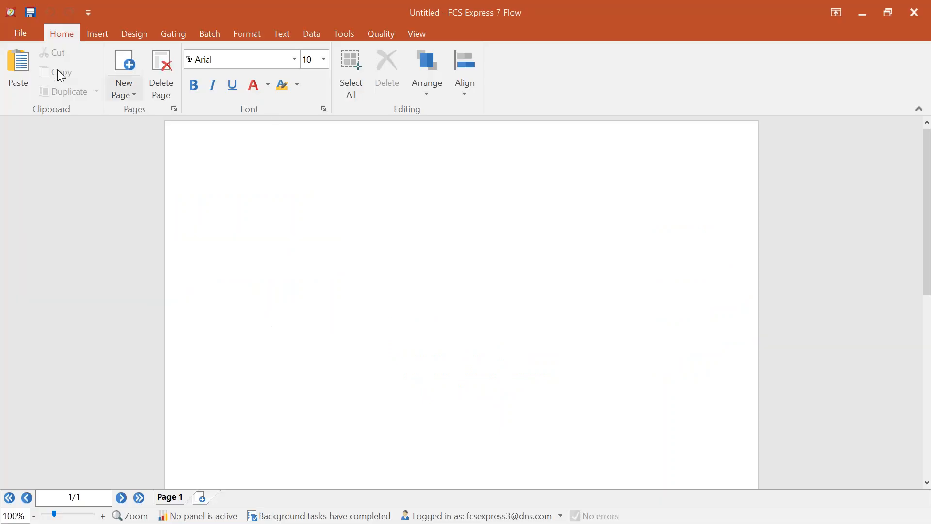
{"action": "left_click", "coordinate": [22, 36]}
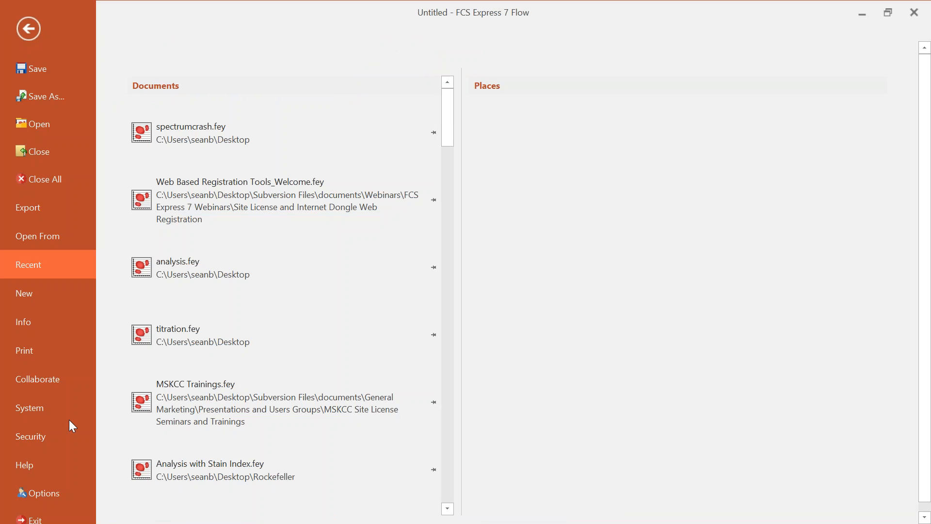
{"action": "left_click", "coordinate": [57, 435]}
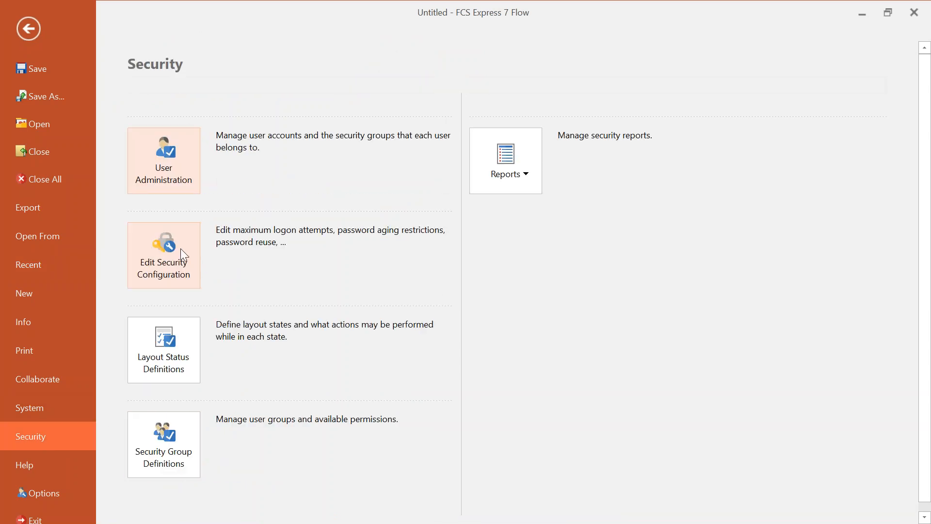
{"action": "left_click", "coordinate": [147, 163]}
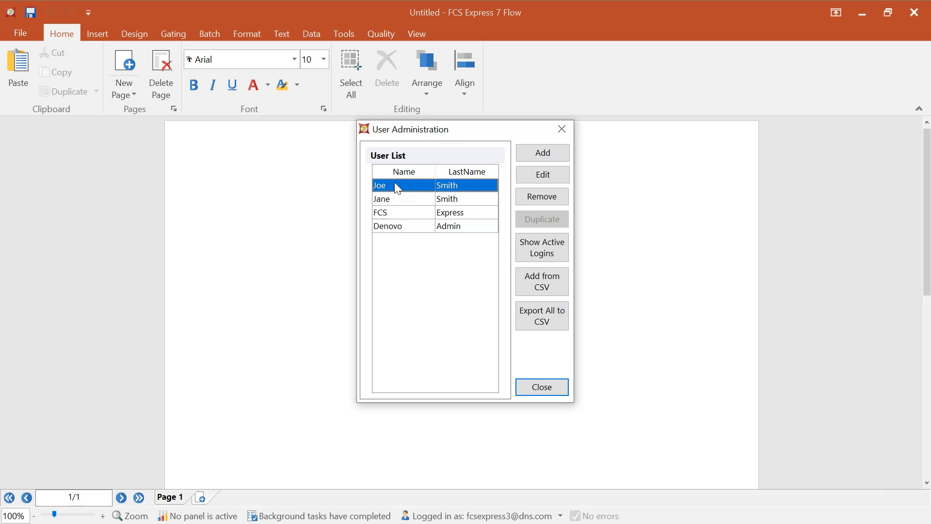
{"action": "left_click", "coordinate": [543, 172]}
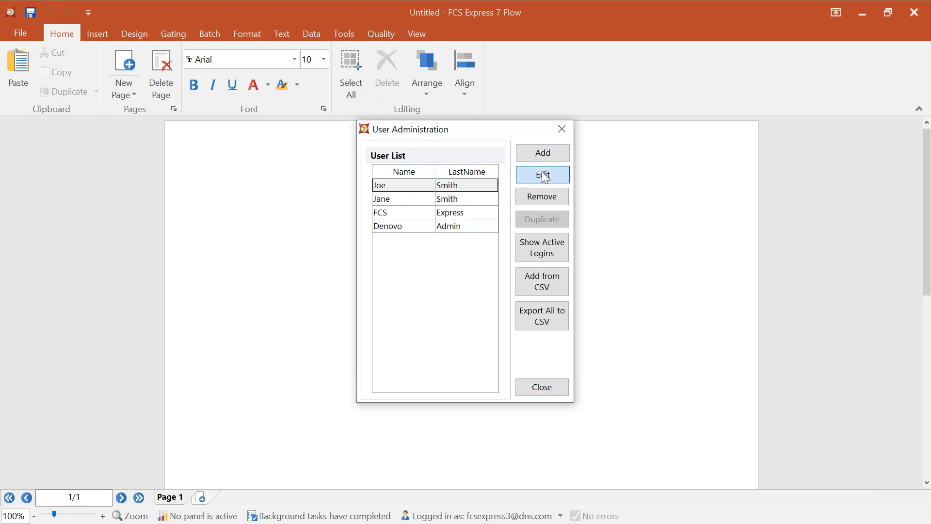
{"action": "left_click", "coordinate": [544, 176]}
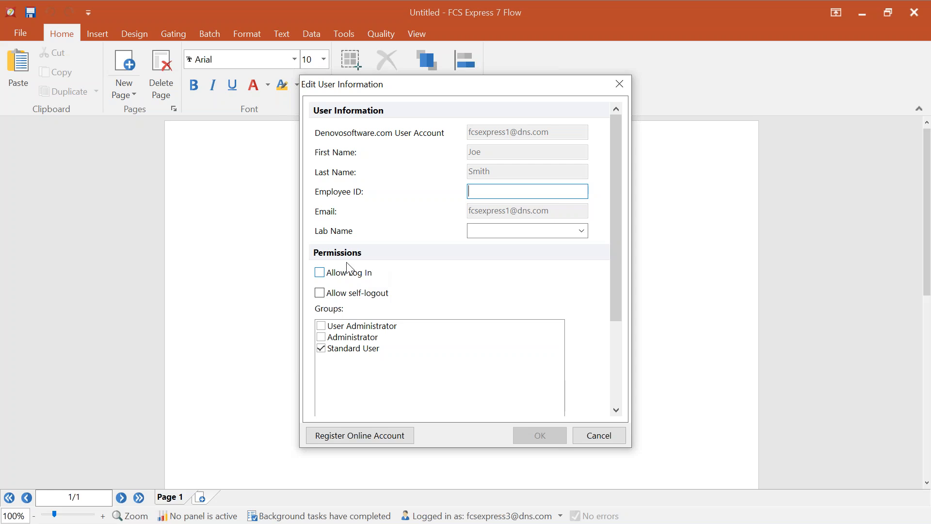
{"action": "left_click", "coordinate": [319, 272]}
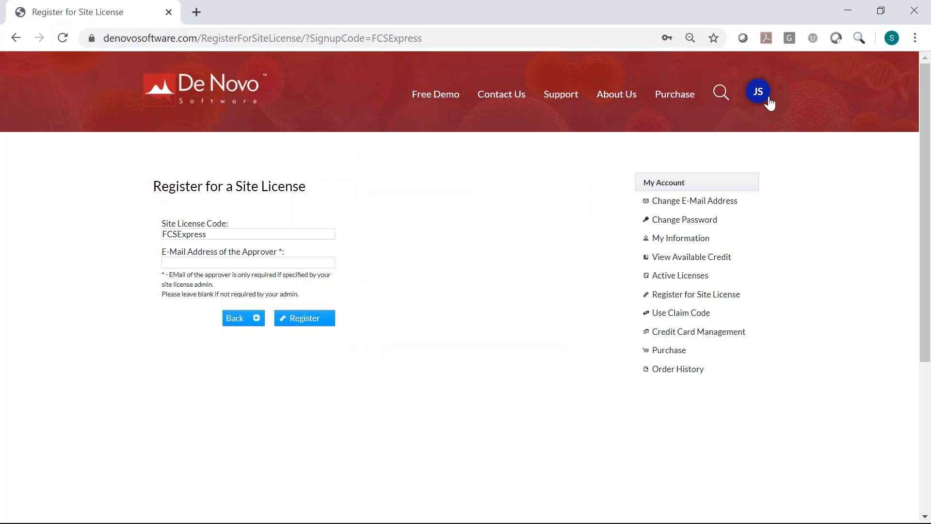
- Log out, reload the RegisterForSiteLicense page, and log in as the administrator
{"action": "mouse_move", "coordinate": [765, 98]}
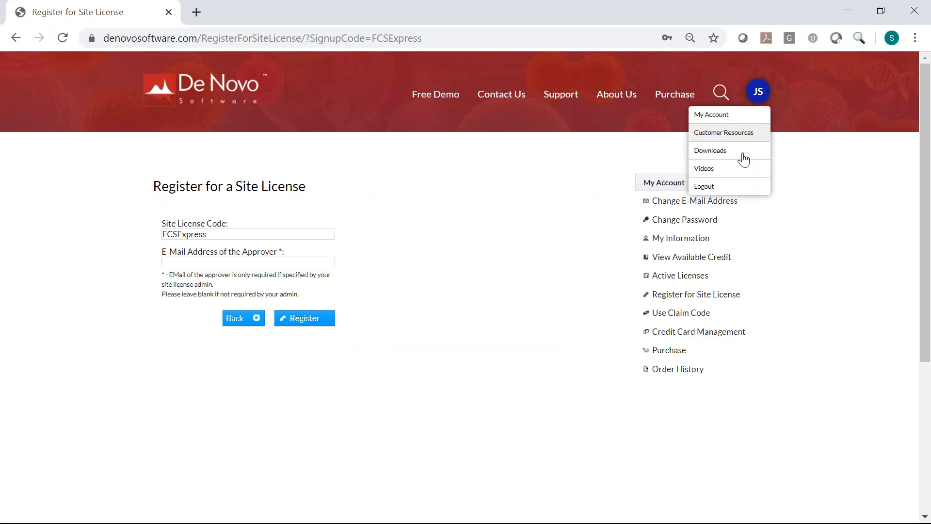
{"action": "left_click", "coordinate": [750, 187]}
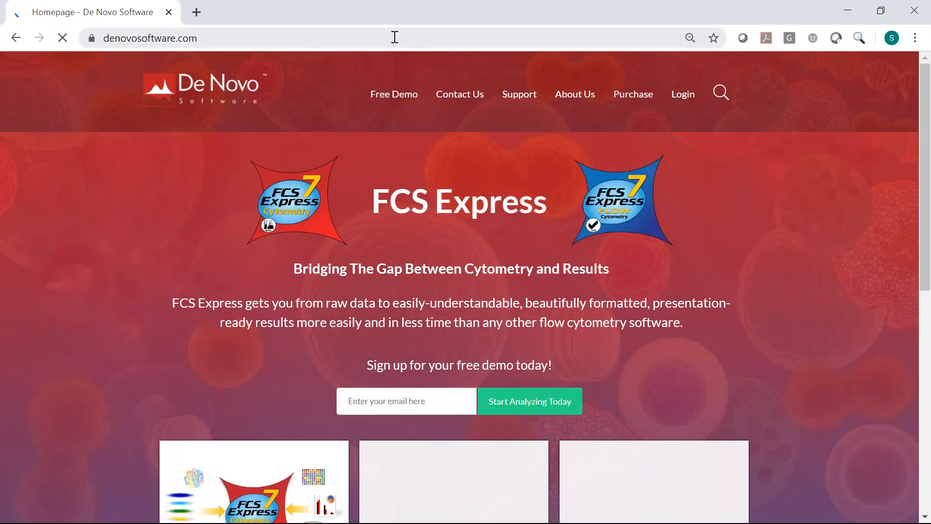
{"action": "left_click", "coordinate": [396, 38]}
{"action": "key", "text": "ctrl+v"}
{"action": "key", "text": "Return"}
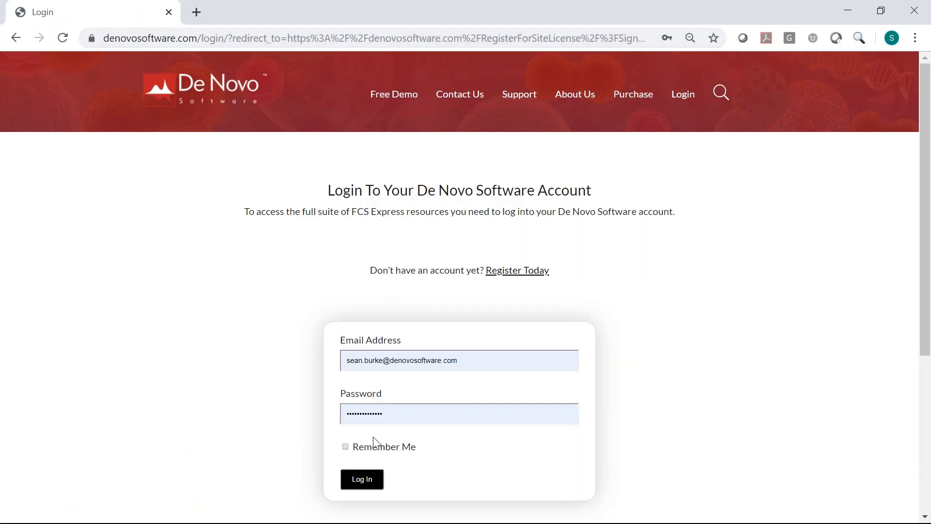
{"action": "left_click", "coordinate": [367, 490]}
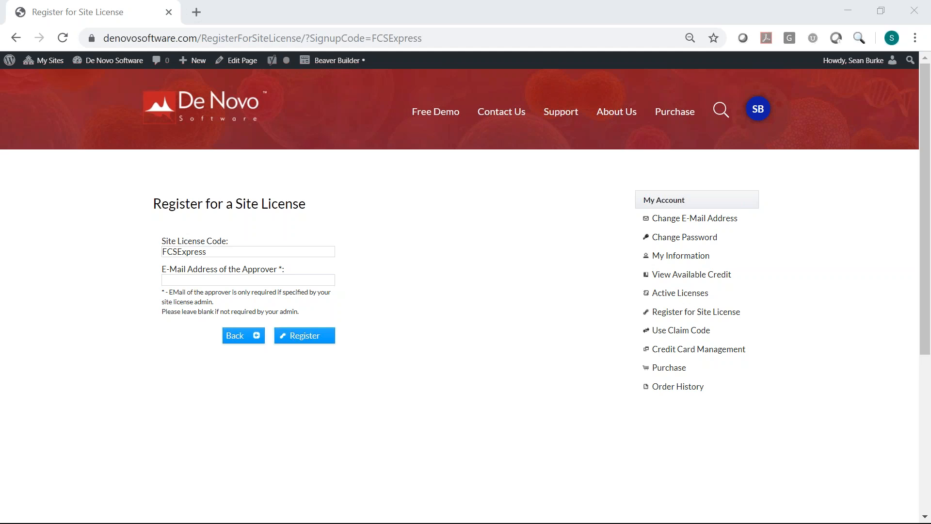
- Read the registration request e-mail and follow its RegistrationConfirmation approval link
{"action": "left_click_drag", "start_coordinate": [0, 54], "coordinate": [468, 24]}
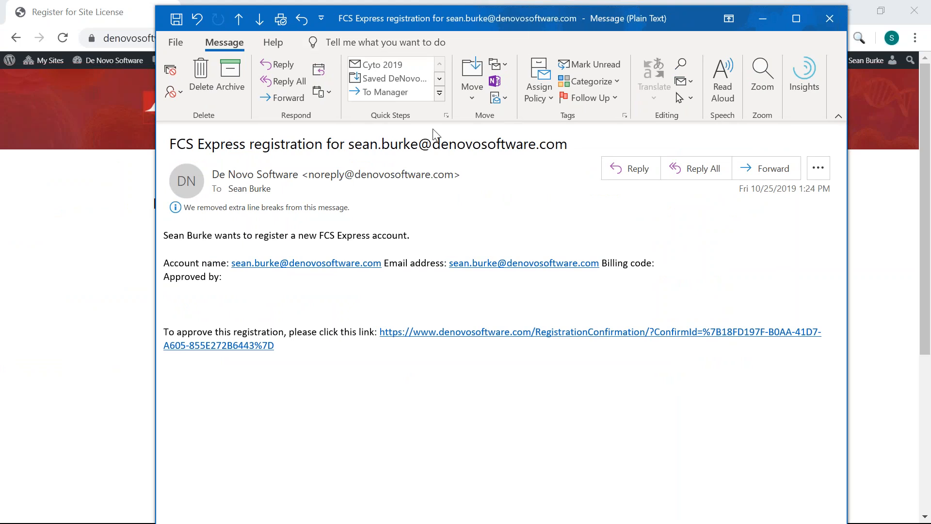
{"action": "left_click_drag", "start_coordinate": [164, 236], "coordinate": [407, 239]}
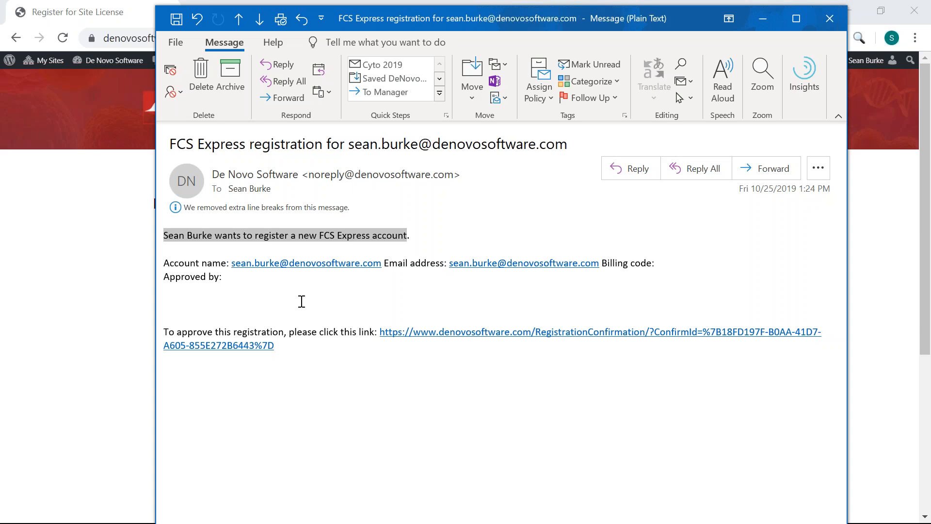
{"action": "left_click_drag", "start_coordinate": [304, 332], "coordinate": [371, 333]}
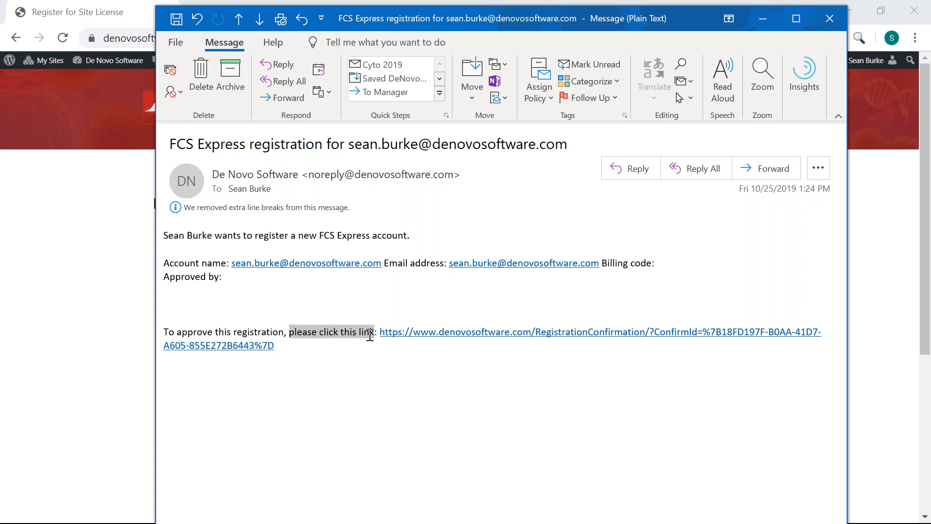
{"action": "left_click", "coordinate": [430, 436]}
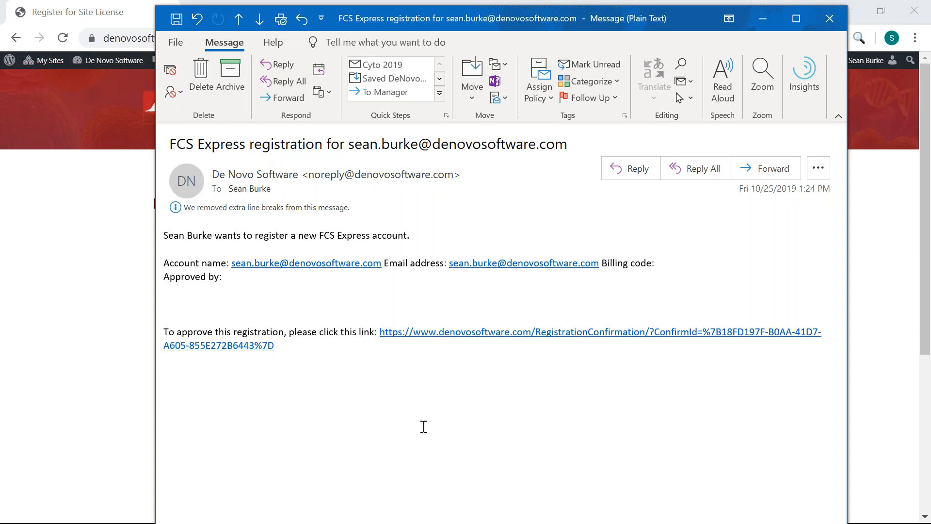
{"action": "left_click", "coordinate": [478, 334]}
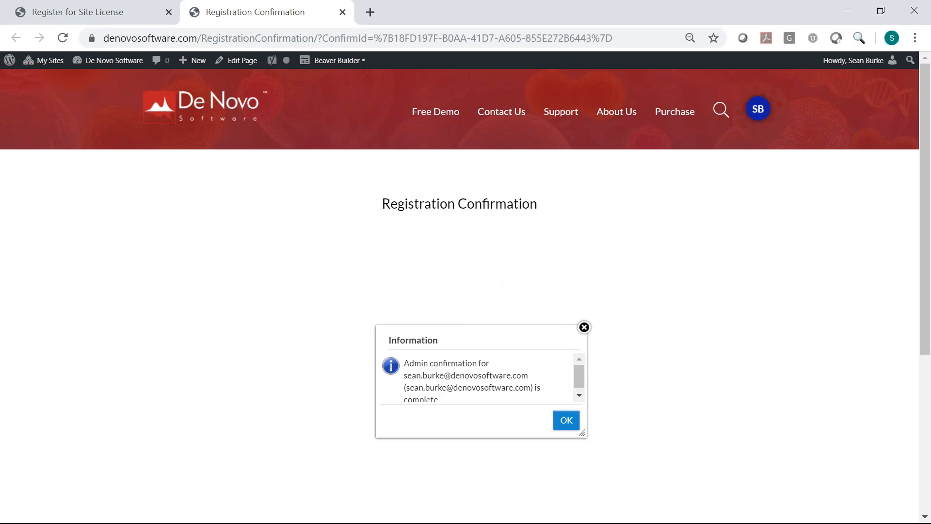
- Close the admin confirmation notice, minimize Chrome, and go back to FCS Express
{"action": "left_click_drag", "start_coordinate": [452, 365], "coordinate": [474, 367]}
{"action": "scroll", "coordinate": [577, 376], "scroll_direction": "down", "scroll_amount": 1}
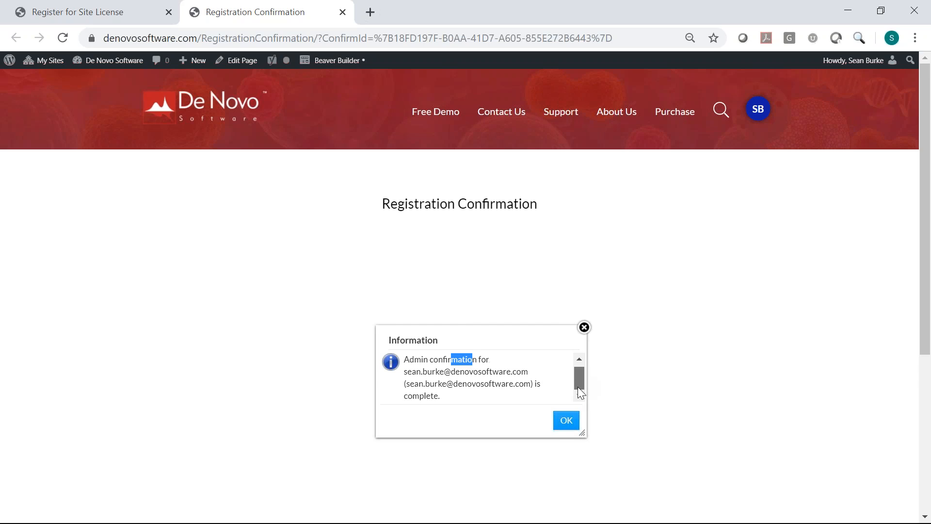
{"action": "left_click", "coordinate": [567, 420]}
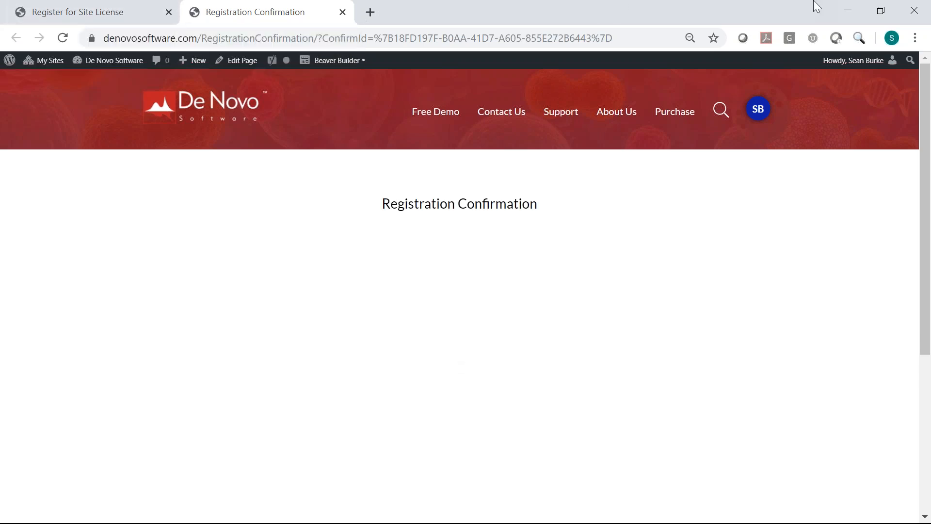
{"action": "left_click", "coordinate": [849, 7]}
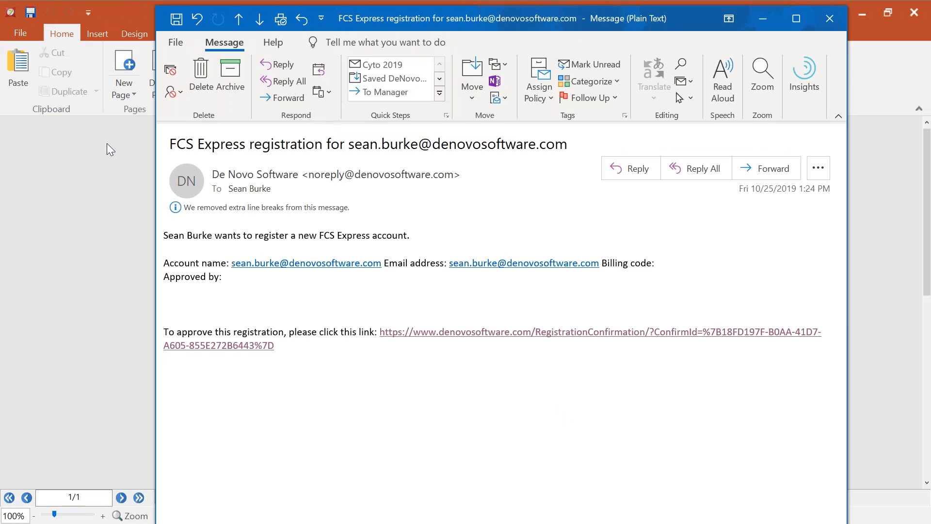
{"action": "left_click", "coordinate": [86, 153]}
- Reopen User Administration, view the newly approved registrant's details without changes, then close it
{"action": "left_click", "coordinate": [566, 126]}
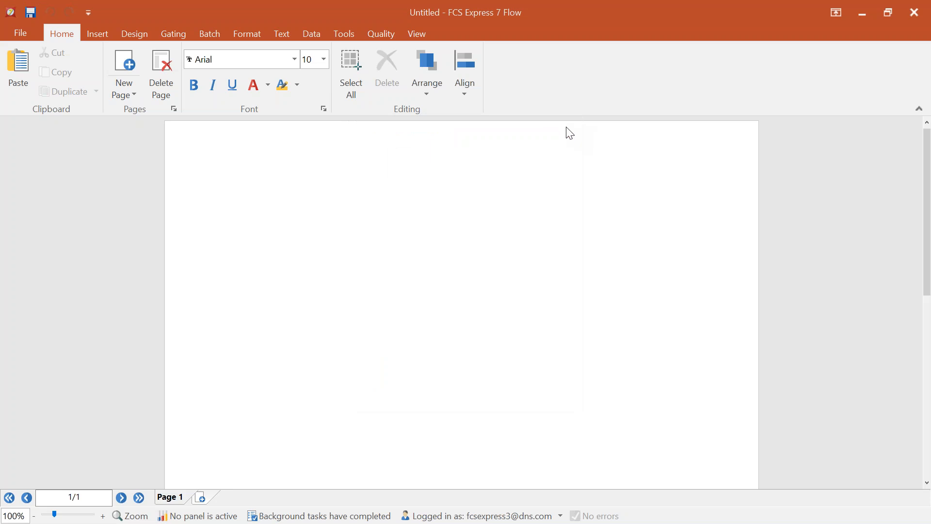
{"action": "left_click", "coordinate": [20, 33]}
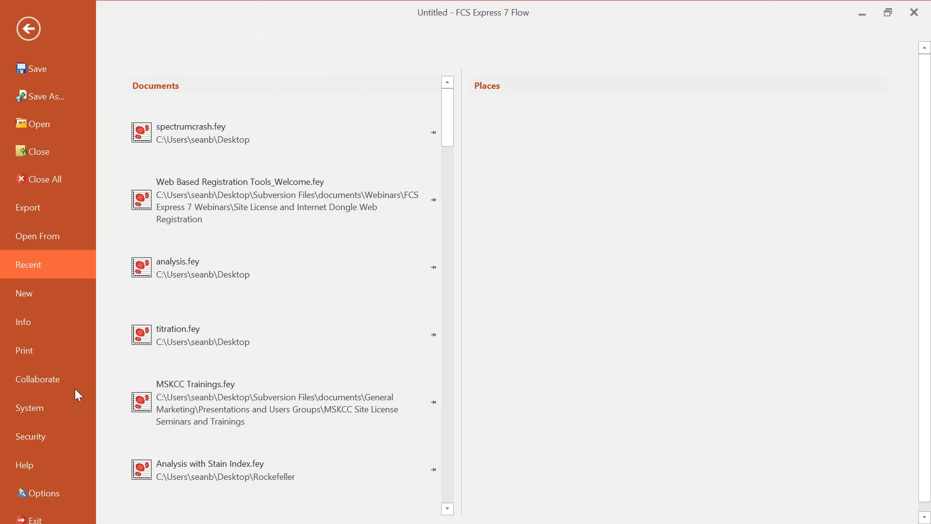
{"action": "left_click", "coordinate": [39, 441]}
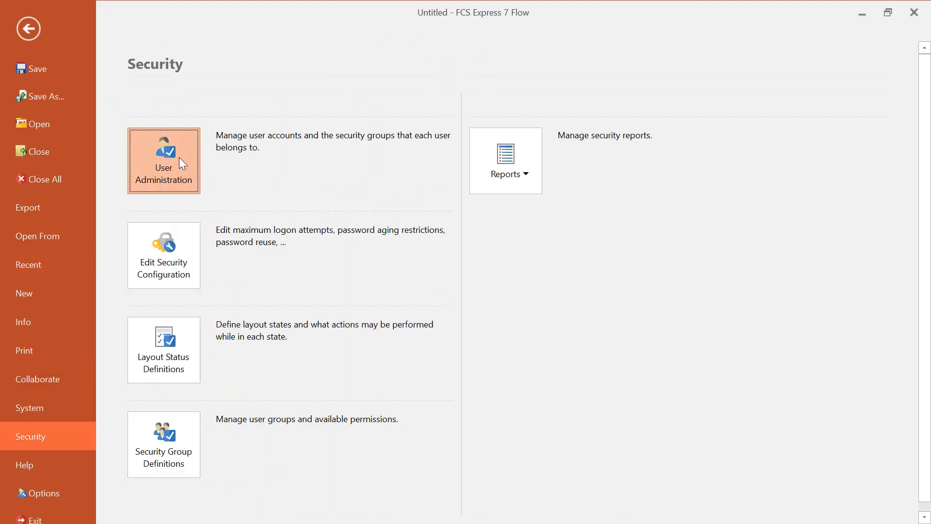
{"action": "left_click", "coordinate": [180, 159]}
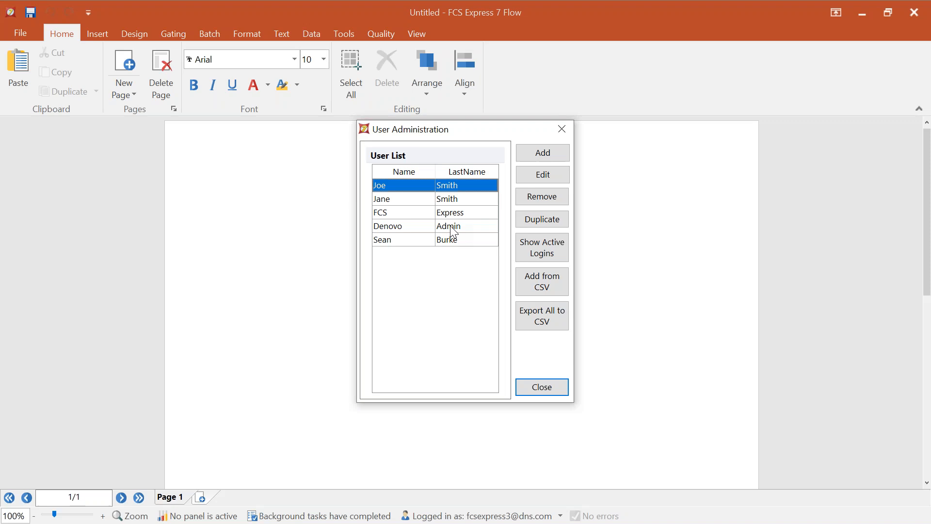
{"action": "left_click", "coordinate": [388, 240]}
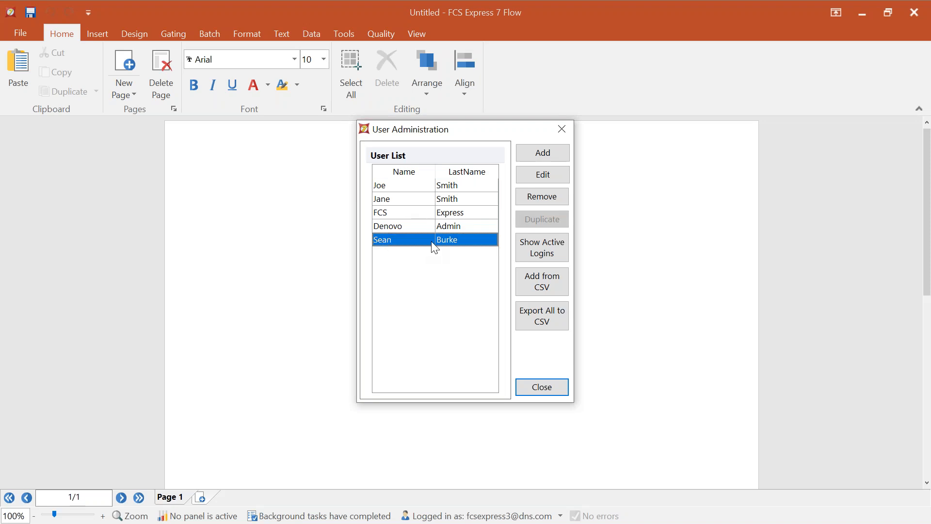
{"action": "left_click", "coordinate": [557, 174]}
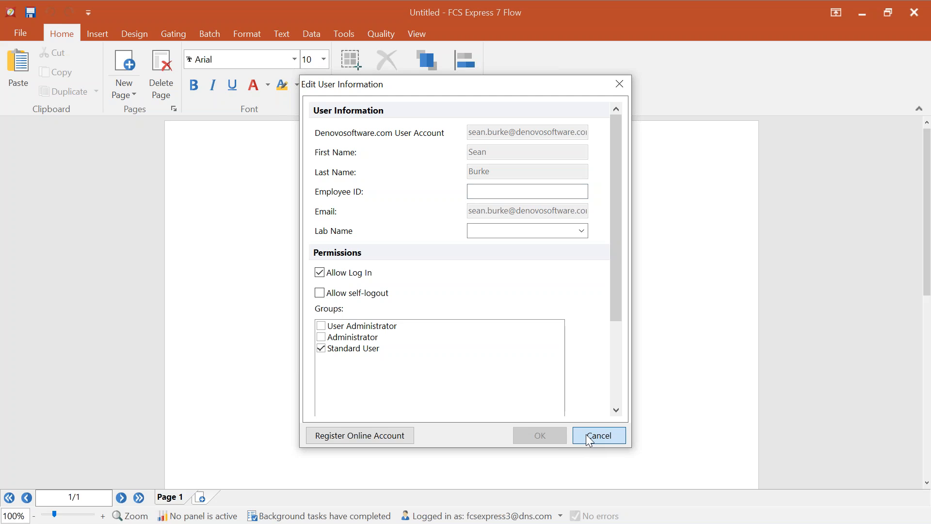
{"action": "left_click", "coordinate": [603, 438]}
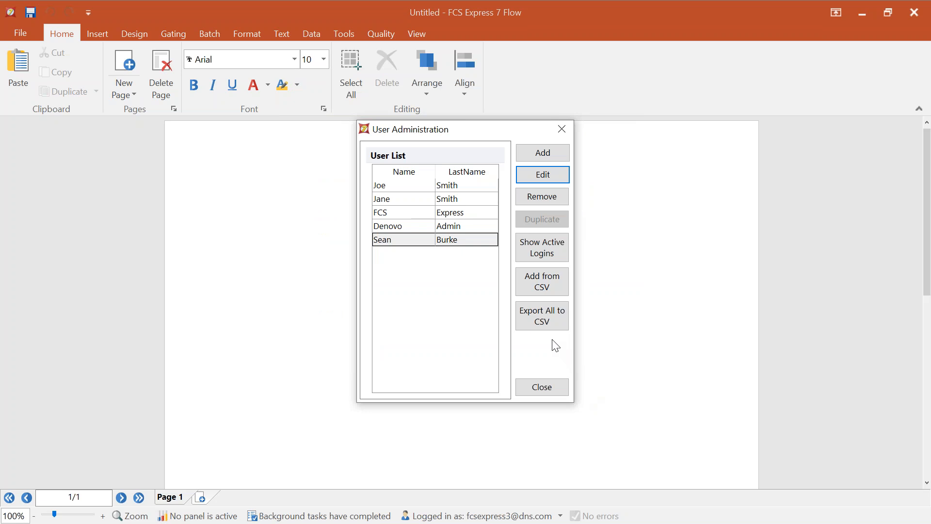
{"action": "left_click", "coordinate": [549, 389]}
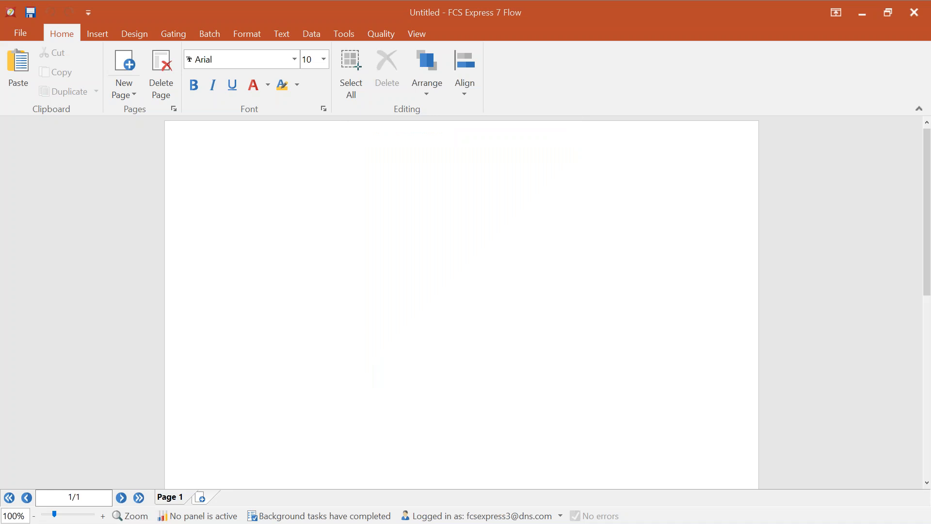
{"action": "key", "text": "alt+Tab"}
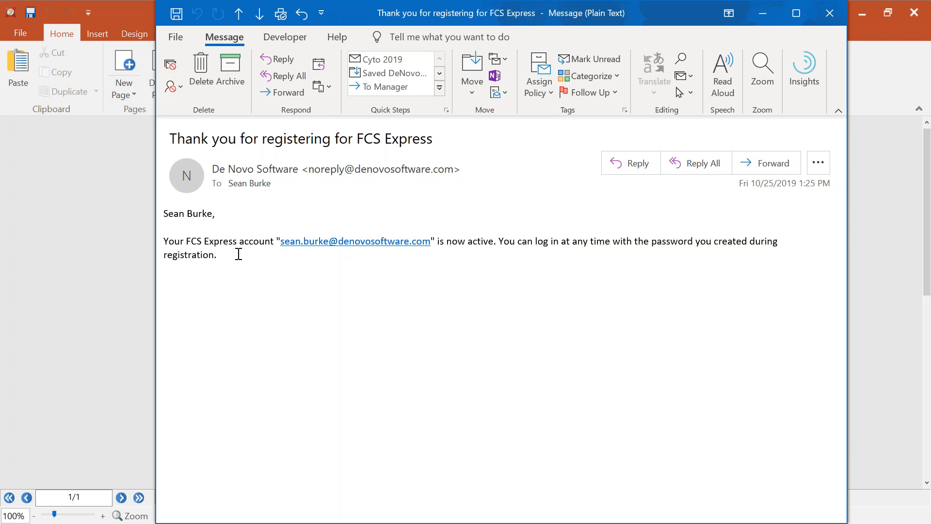
{"action": "left_click", "coordinate": [836, 11]}
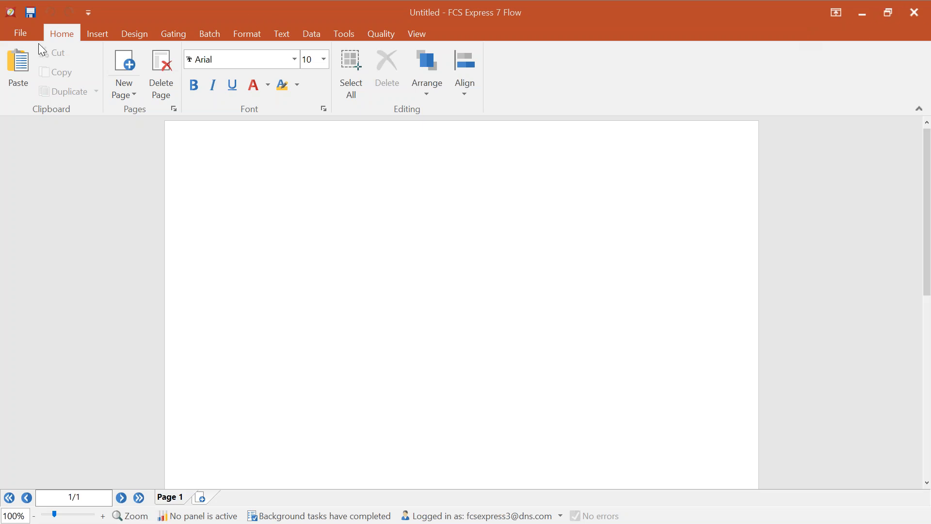
- View the first user's account details in User Administration without changes, then close the dialog
{"action": "left_click", "coordinate": [20, 33]}
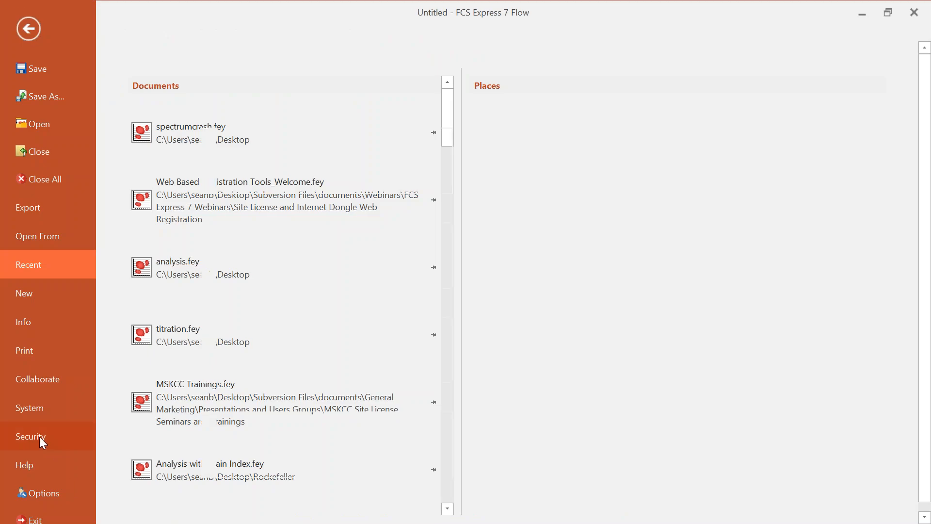
{"action": "left_click", "coordinate": [39, 436]}
{"action": "left_click", "coordinate": [172, 155]}
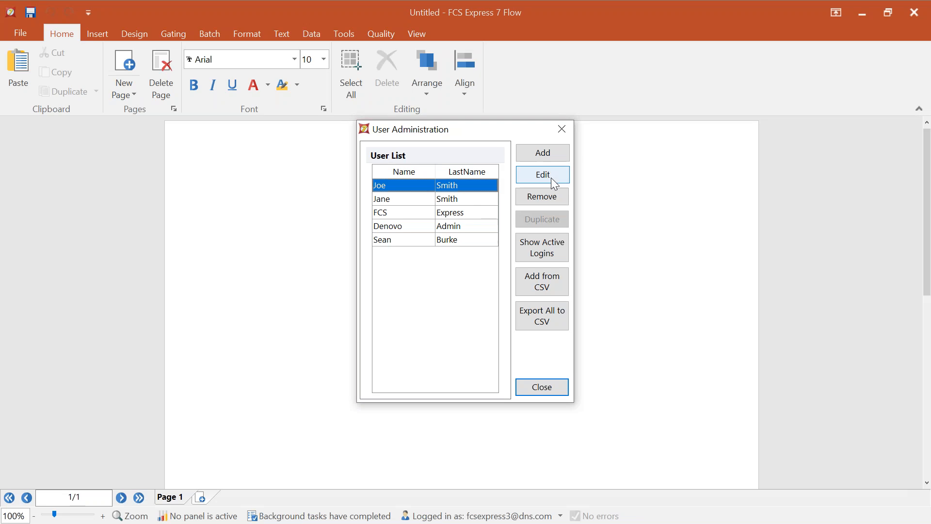
{"action": "left_click", "coordinate": [552, 179]}
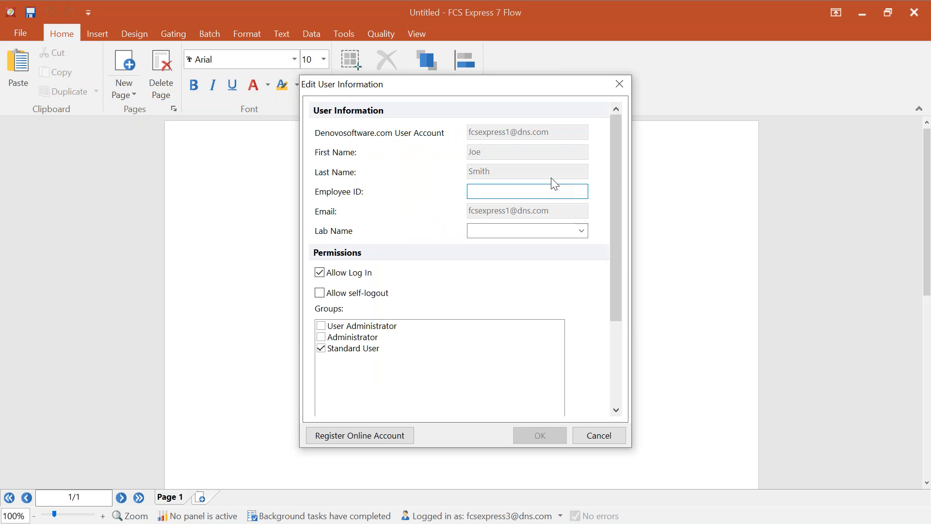
{"action": "left_click", "coordinate": [602, 435]}
{"action": "left_click", "coordinate": [547, 389]}
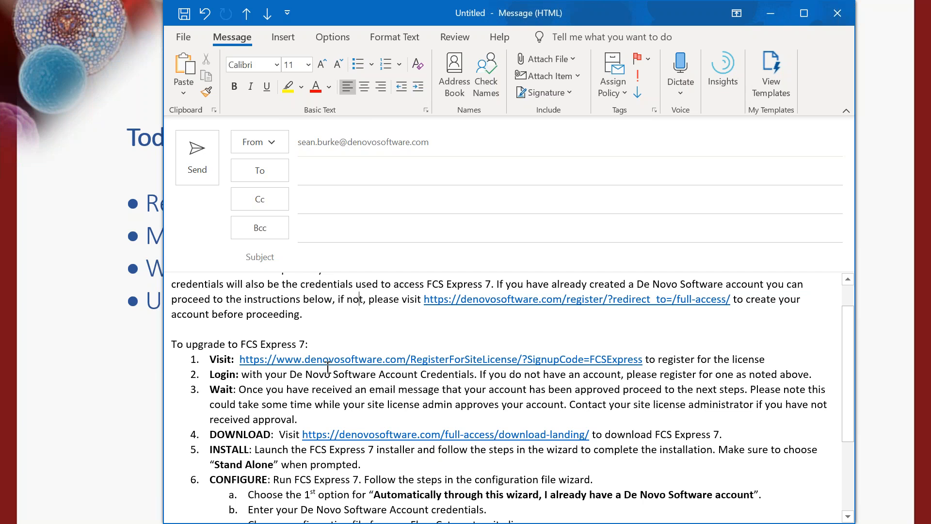
- Scroll the instructions draft down to step 6 and highlight the CONFIGURE line
{"action": "scroll", "coordinate": [310, 346], "scroll_direction": "down", "scroll_amount": 3}
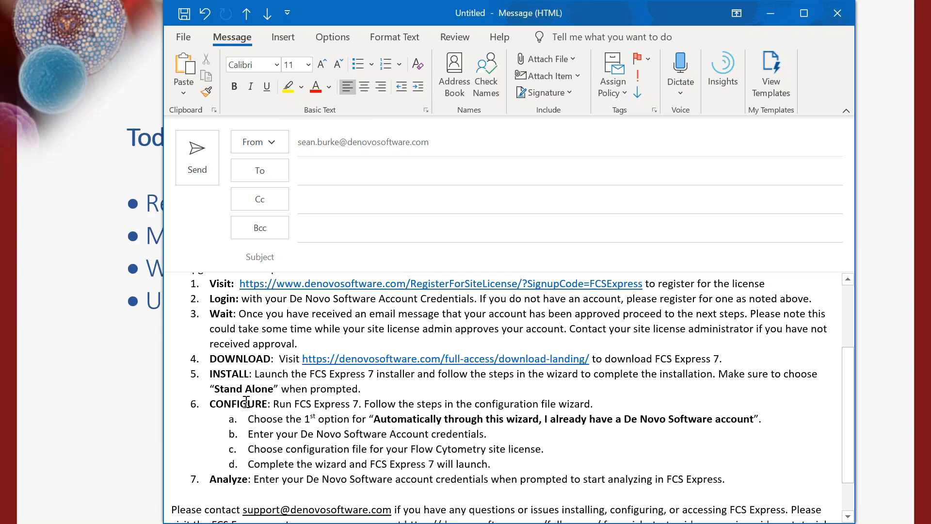
{"action": "left_click_drag", "start_coordinate": [210, 404], "coordinate": [355, 409]}
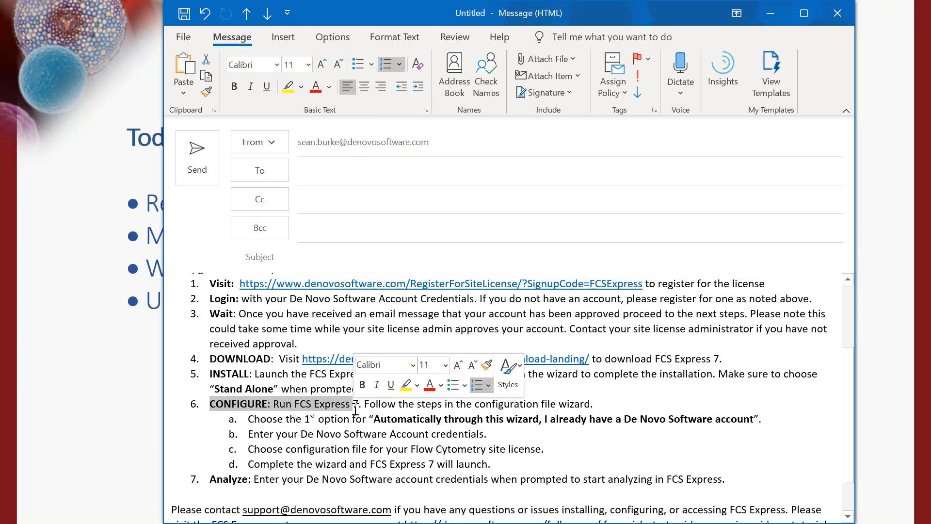
{"action": "left_click", "coordinate": [342, 410]}
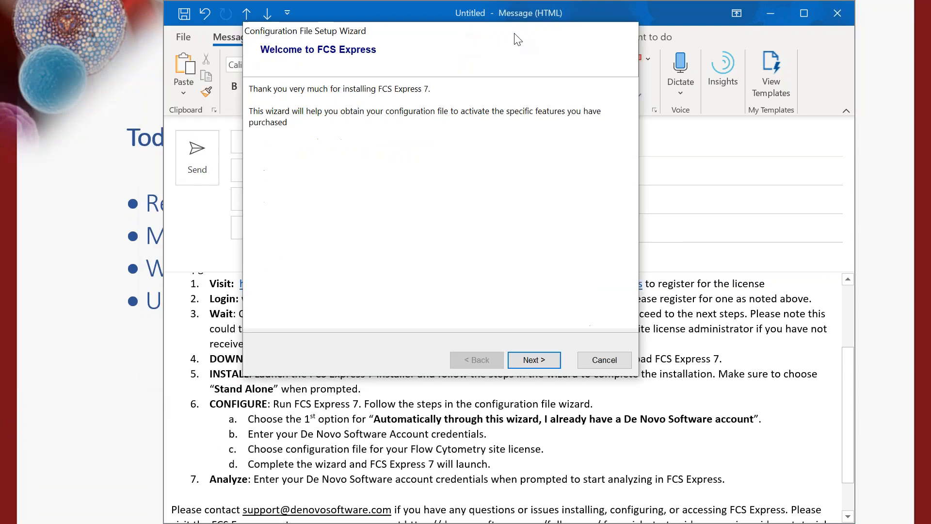
- In the Configuration File Setup Wizard, choose automatic configuration and sign in with the account e-mail and password
{"action": "left_click", "coordinate": [772, 14]}
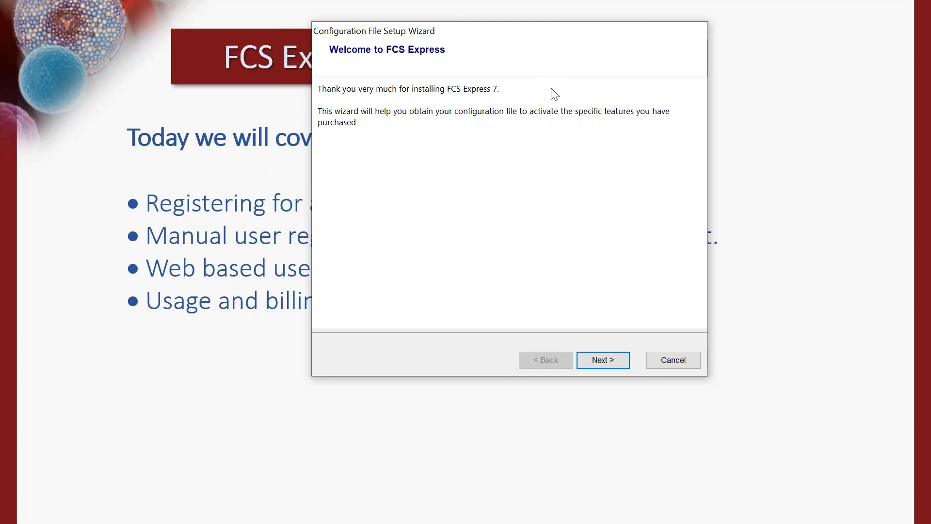
{"action": "left_click", "coordinate": [604, 365]}
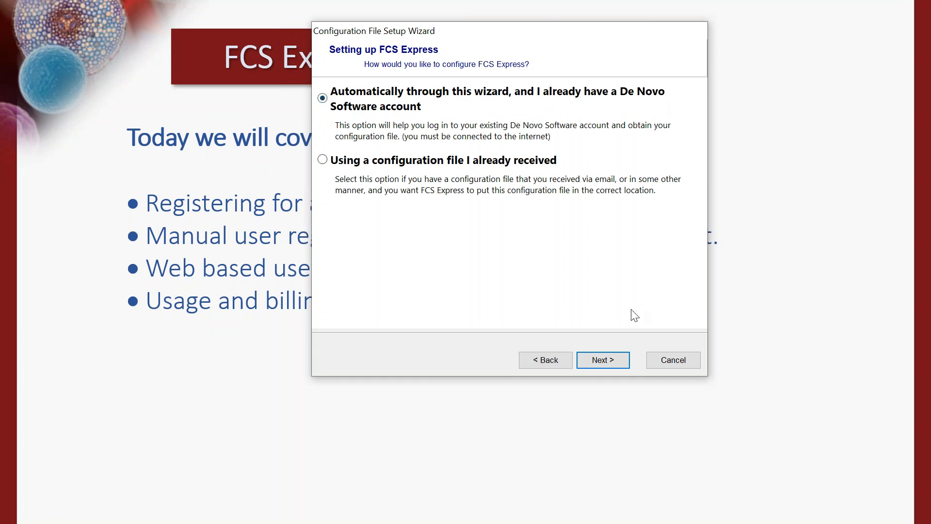
{"action": "left_click", "coordinate": [613, 358]}
{"action": "left_click", "coordinate": [518, 197]}
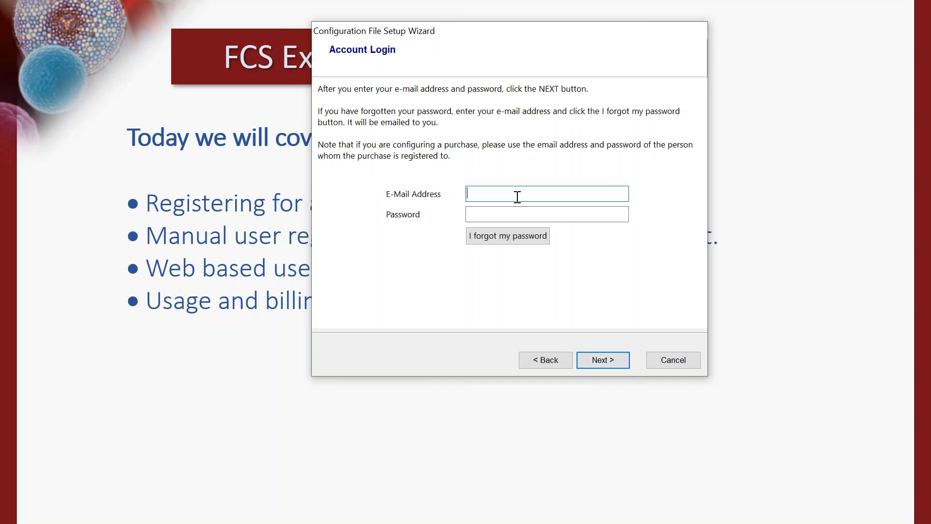
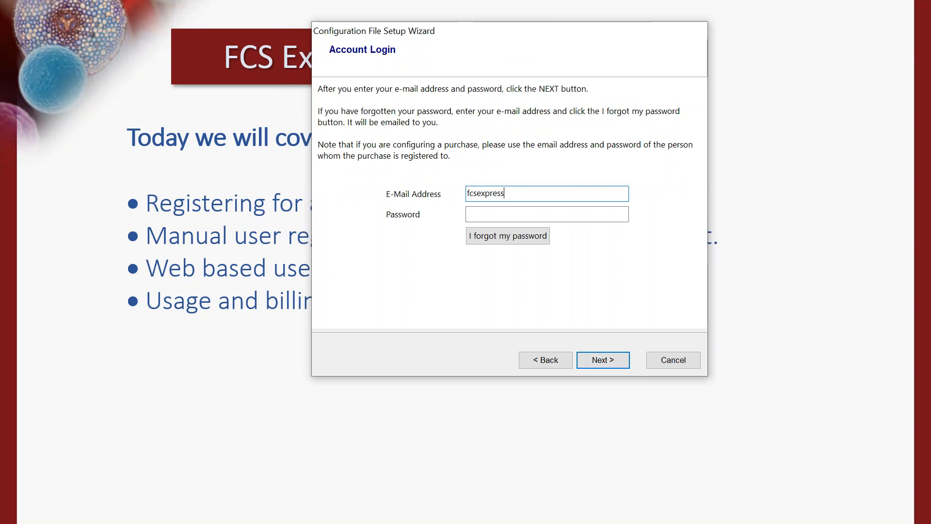
{"action": "key", "text": "Tab"}
{"action": "type", "text": "********"}
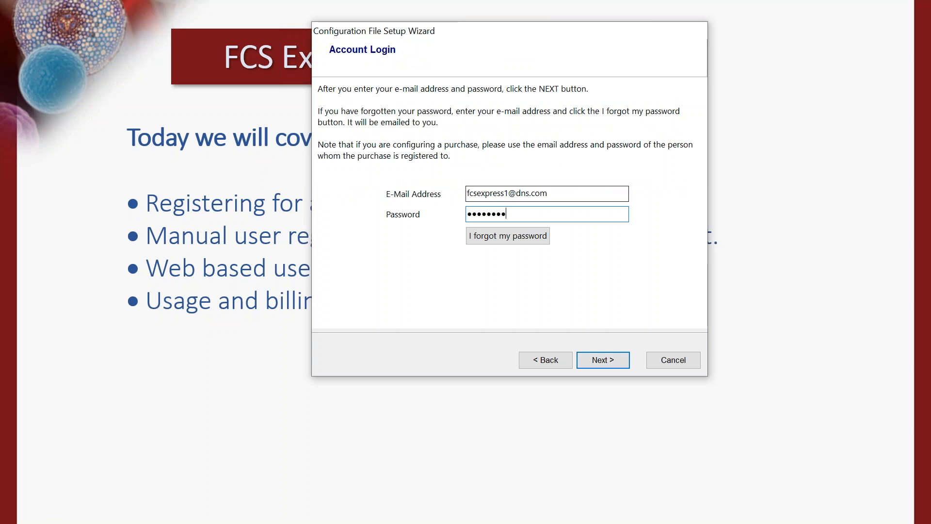
{"action": "key", "text": "Return"}
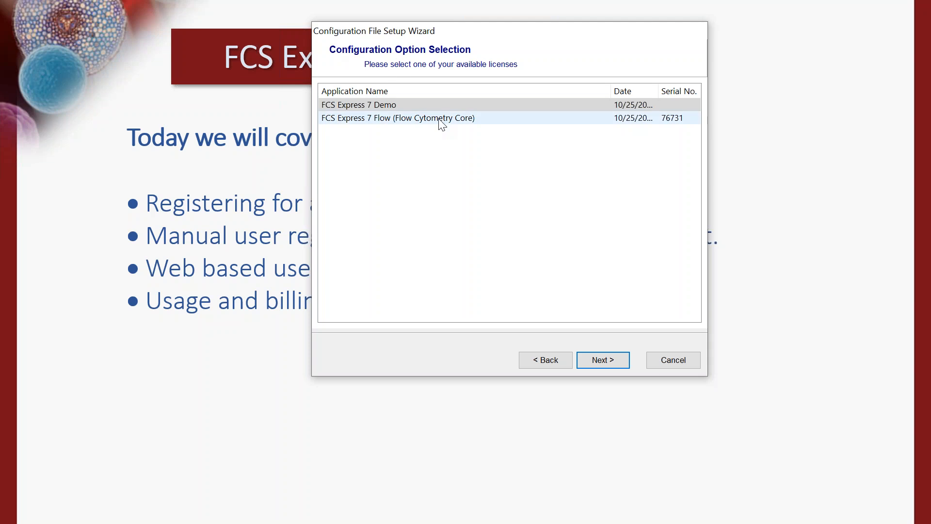
- Choose the FCS Express 7 Flow (Flow Cytometry Core) license, finish the wizard, and reposition the Login dialog
{"action": "left_click", "coordinate": [388, 120]}
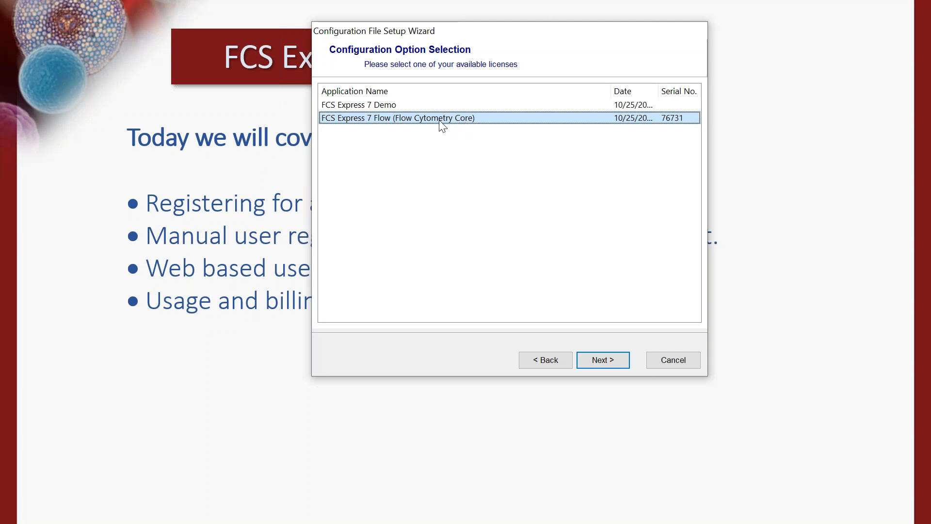
{"action": "left_click", "coordinate": [613, 366]}
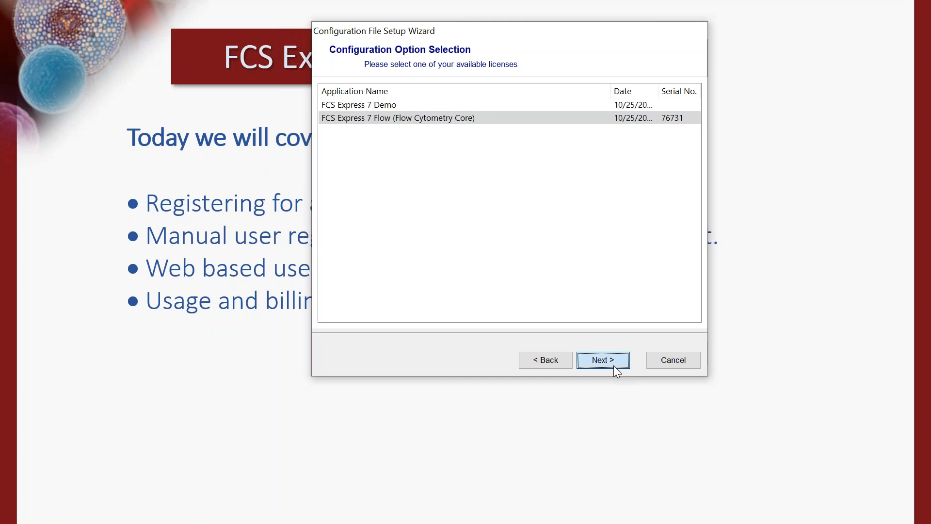
{"action": "left_click", "coordinate": [604, 360]}
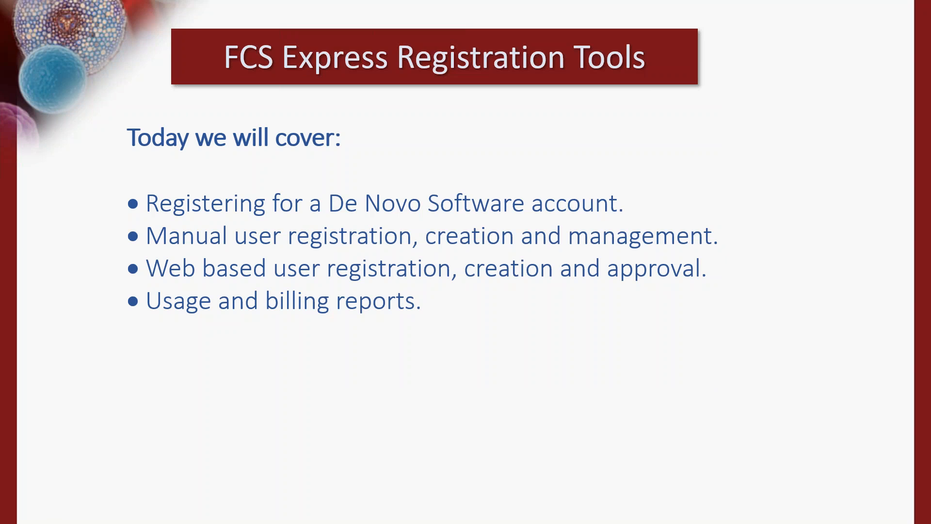
{"action": "left_click_drag", "start_coordinate": [1, 194], "coordinate": [590, 146]}
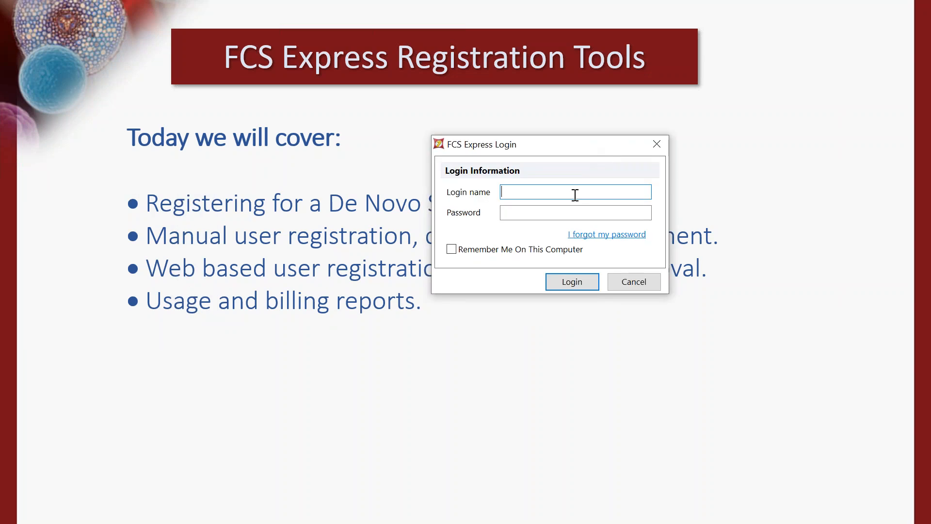
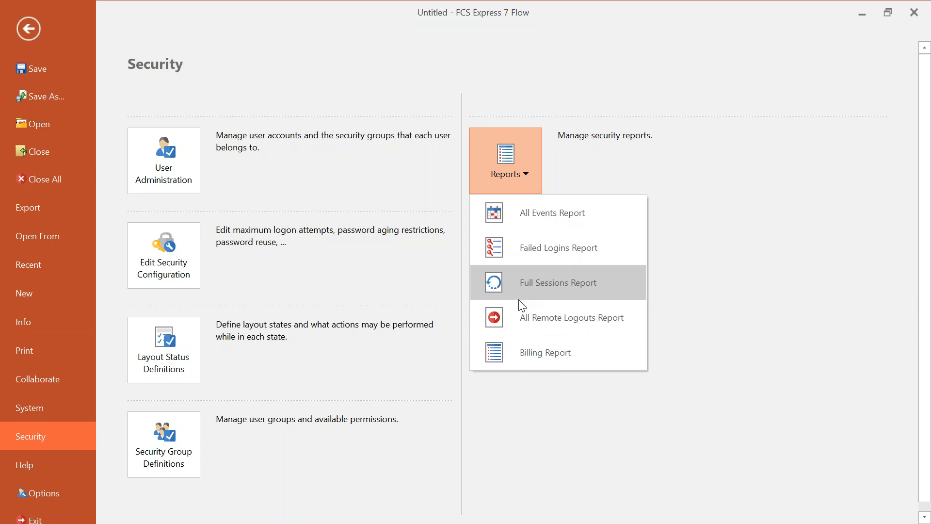
- Open the Full Sessions Report, reposition its window, and scroll across the 11 session records' columns
{"action": "left_click", "coordinate": [568, 286]}
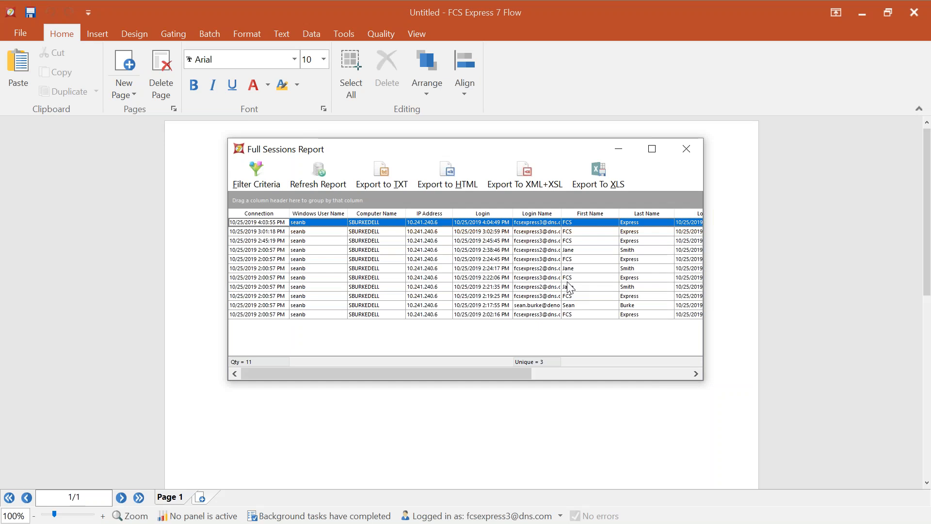
{"action": "left_click_drag", "start_coordinate": [495, 155], "coordinate": [479, 122]}
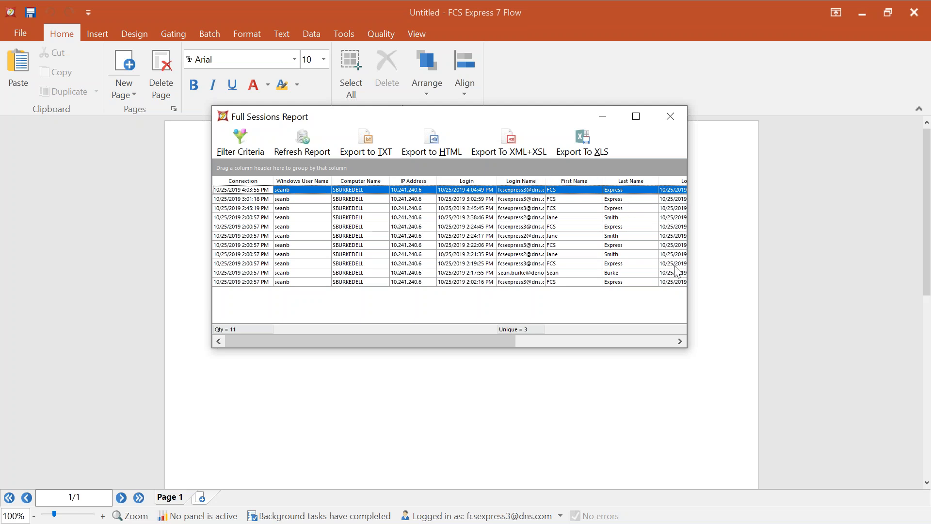
{"action": "left_click_drag", "start_coordinate": [500, 342], "coordinate": [675, 342]}
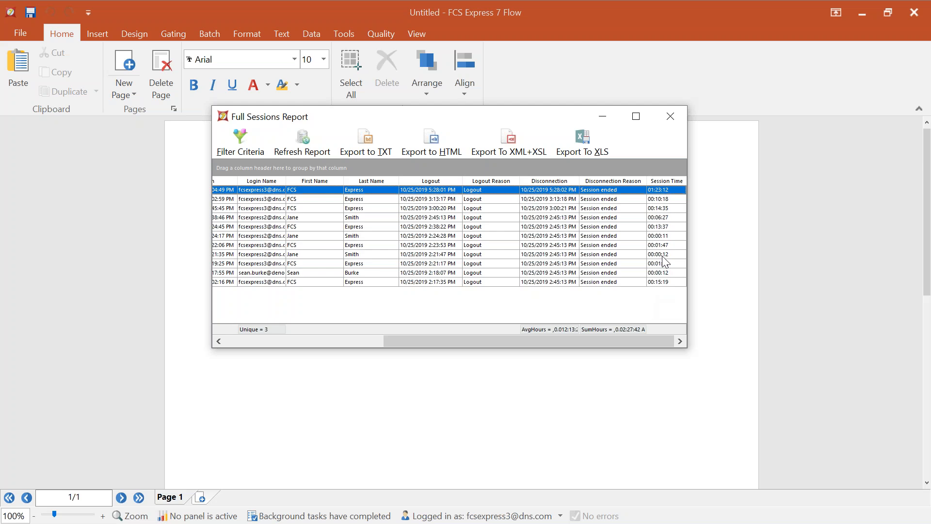
{"action": "left_click_drag", "start_coordinate": [558, 340], "coordinate": [339, 316]}
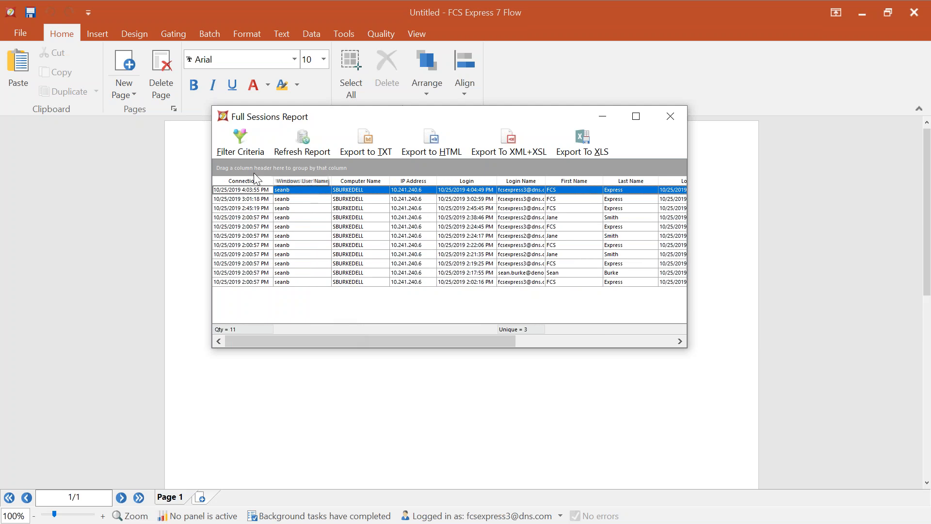
- Filter the Full Sessions Report to the time interval 10/18/2018 through 10/26/2019
{"action": "left_click", "coordinate": [233, 152]}
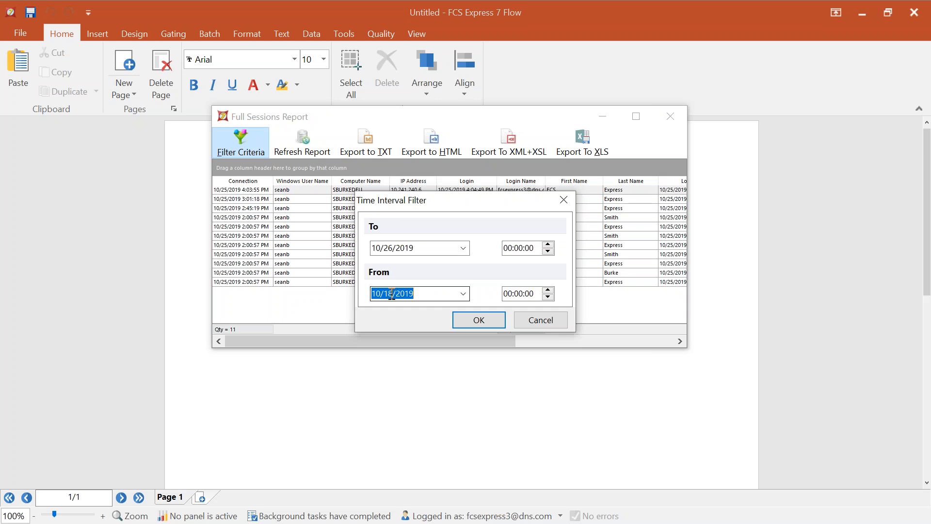
{"action": "left_click", "coordinate": [419, 294]}
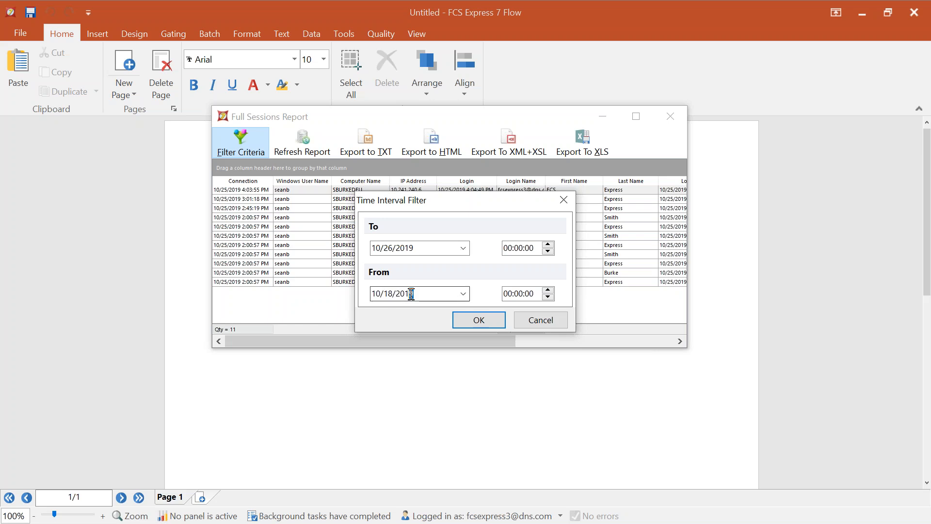
{"action": "type", "text": "8"}
{"action": "left_click", "coordinate": [489, 320]}
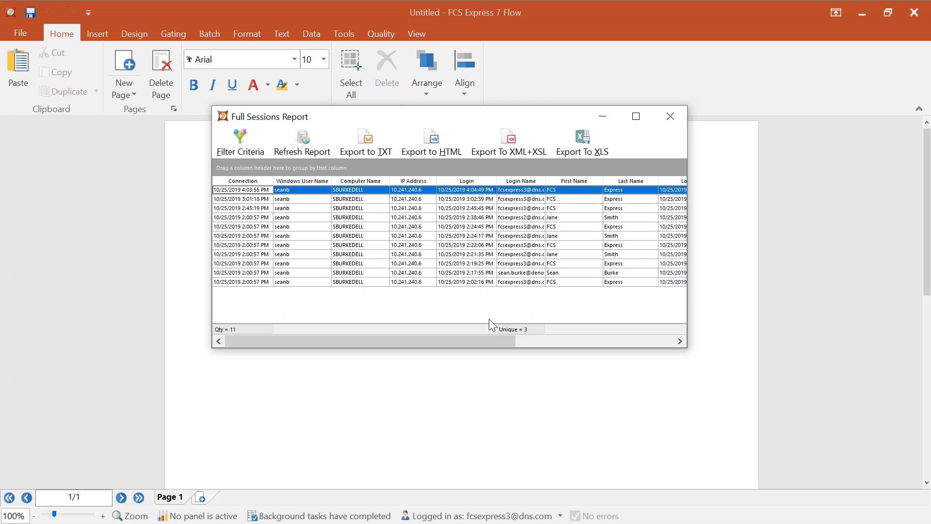
- Widen the Login Name column and group the sessions by login name into three users
{"action": "left_click_drag", "start_coordinate": [545, 181], "coordinate": [577, 180]}
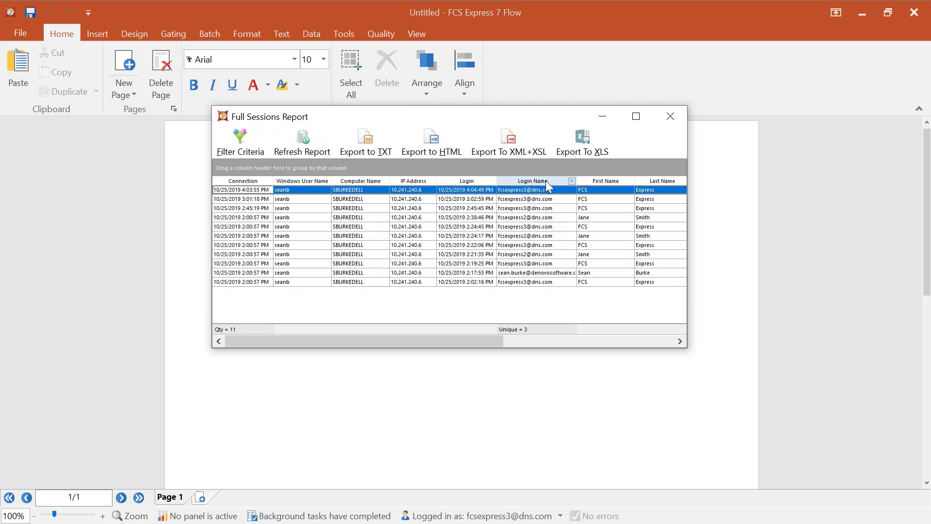
{"action": "left_click_drag", "start_coordinate": [525, 183], "coordinate": [394, 181]}
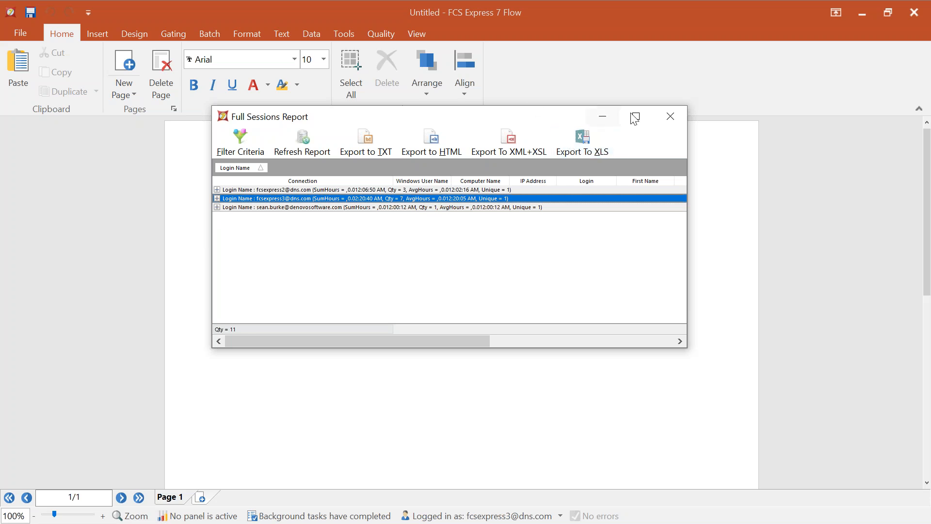
- Close the Full Sessions Report and open the Billing Report from File > Security > Reports
{"action": "left_click", "coordinate": [671, 120]}
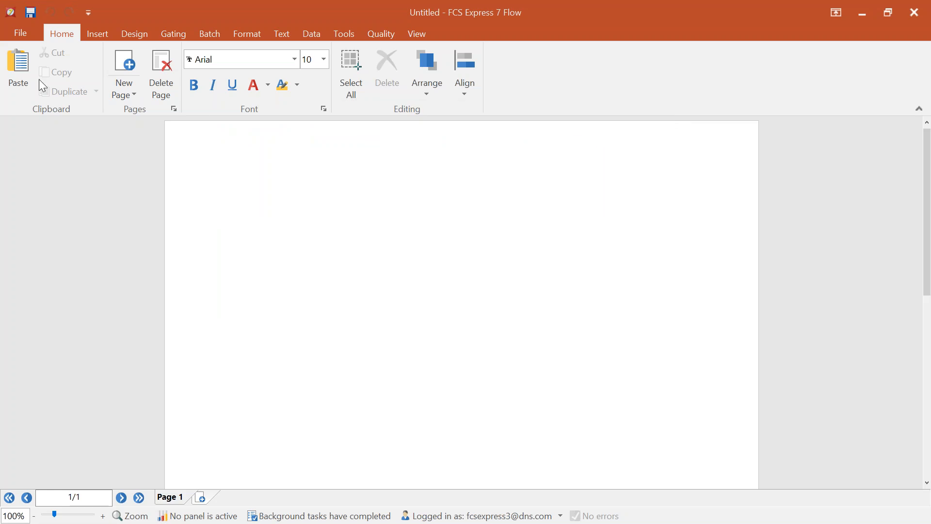
{"action": "left_click", "coordinate": [24, 35]}
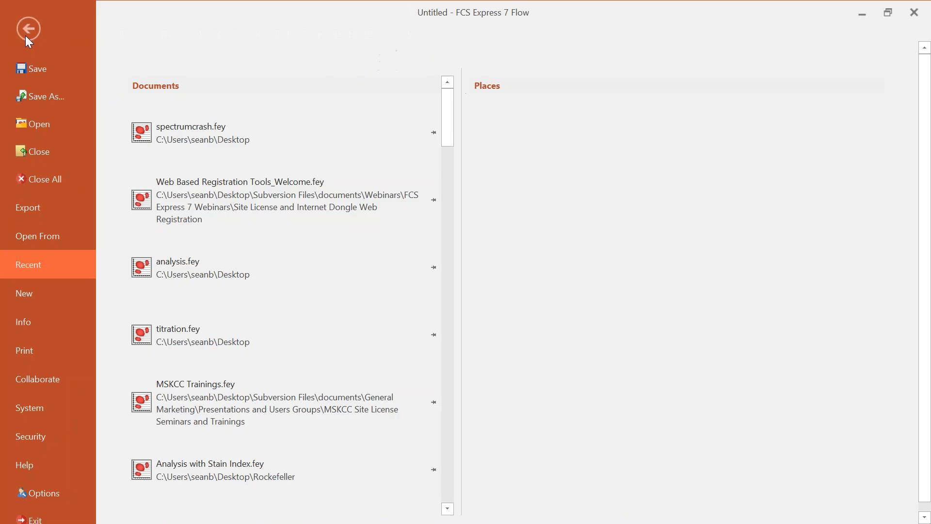
{"action": "left_click", "coordinate": [43, 436]}
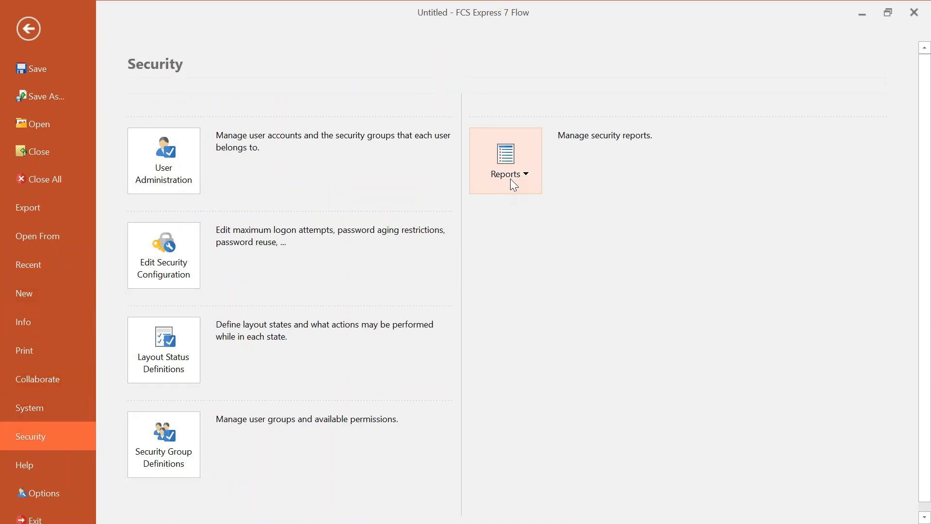
{"action": "left_click", "coordinate": [511, 179]}
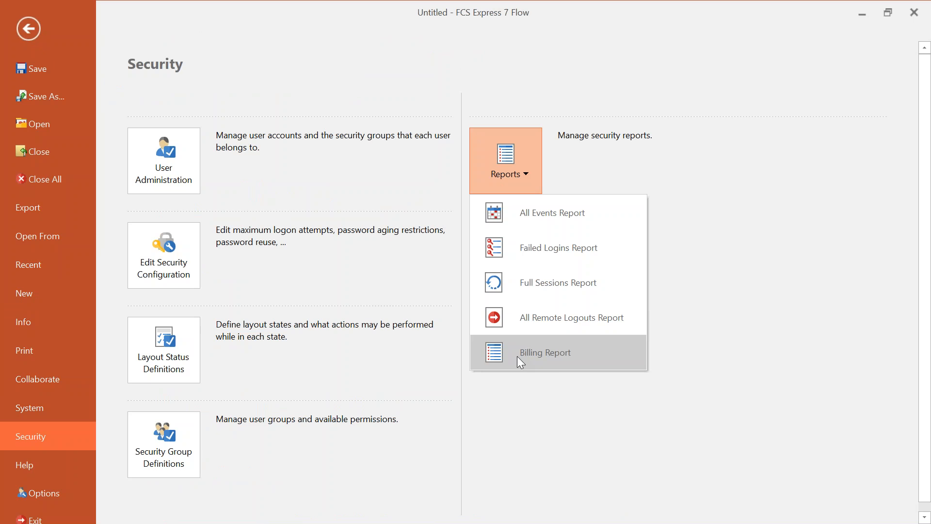
{"action": "left_click", "coordinate": [572, 354]}
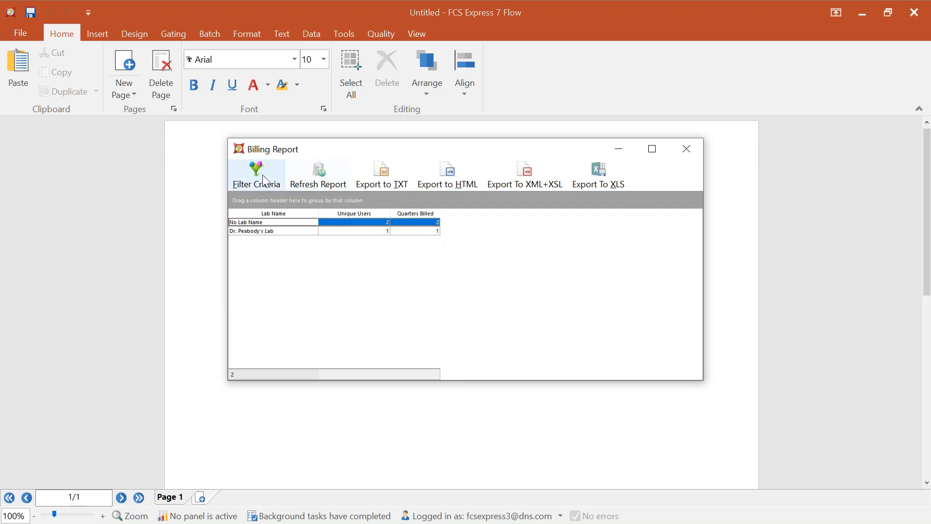
- Apply a Time Interval Filter with an edited From year to the Billing Report
{"action": "left_click", "coordinate": [265, 190]}
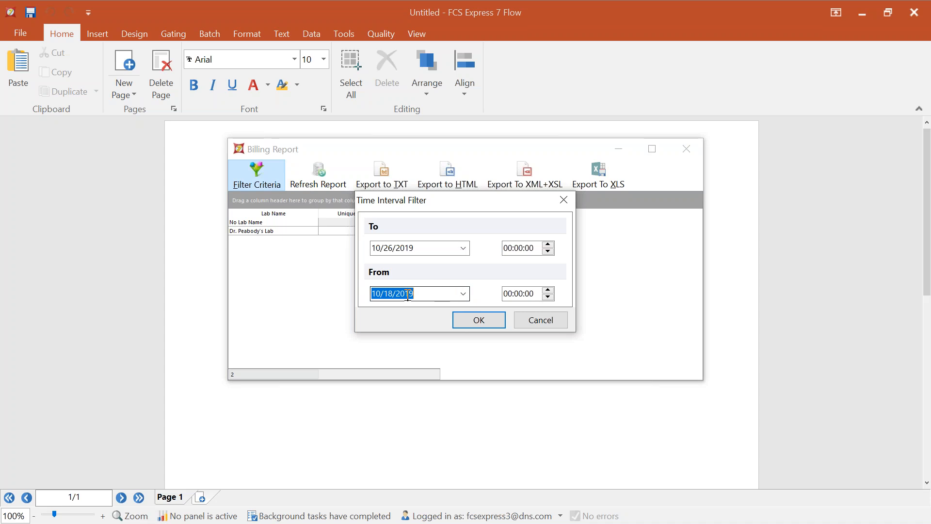
{"action": "left_click_drag", "start_coordinate": [424, 294], "coordinate": [409, 295]}
{"action": "left_click", "coordinate": [469, 322]}
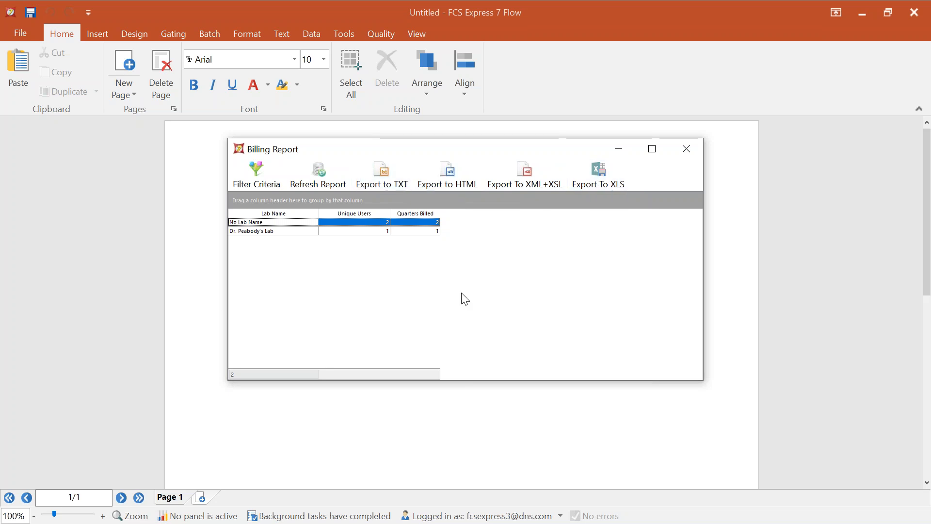
- Close the Billing Report and advance the PowerPoint slideshow to the next slide
{"action": "left_click", "coordinate": [688, 149]}
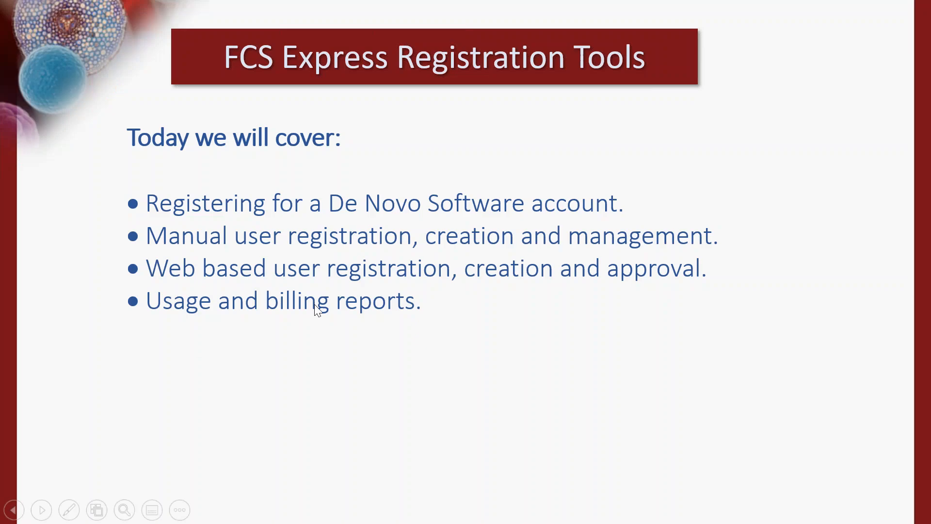
{"action": "right_click", "coordinate": [323, 302]}
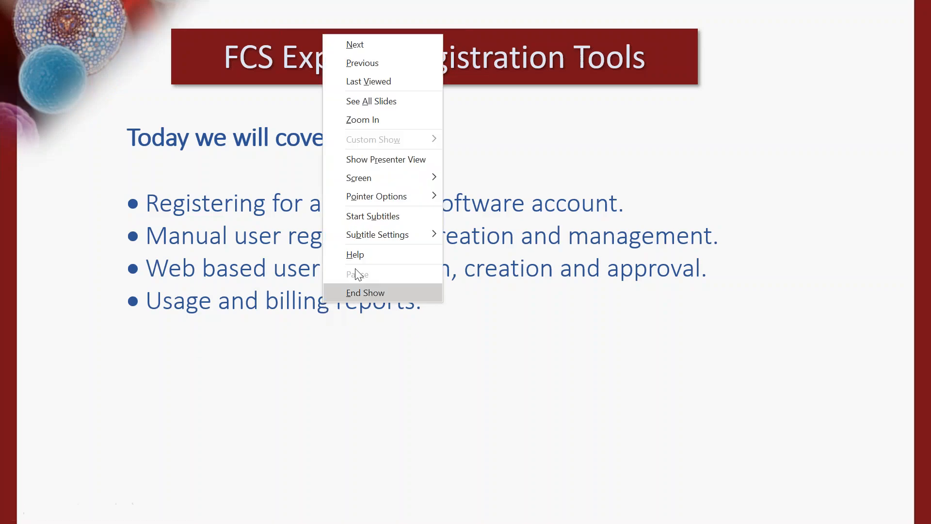
{"action": "left_click", "coordinate": [359, 49]}
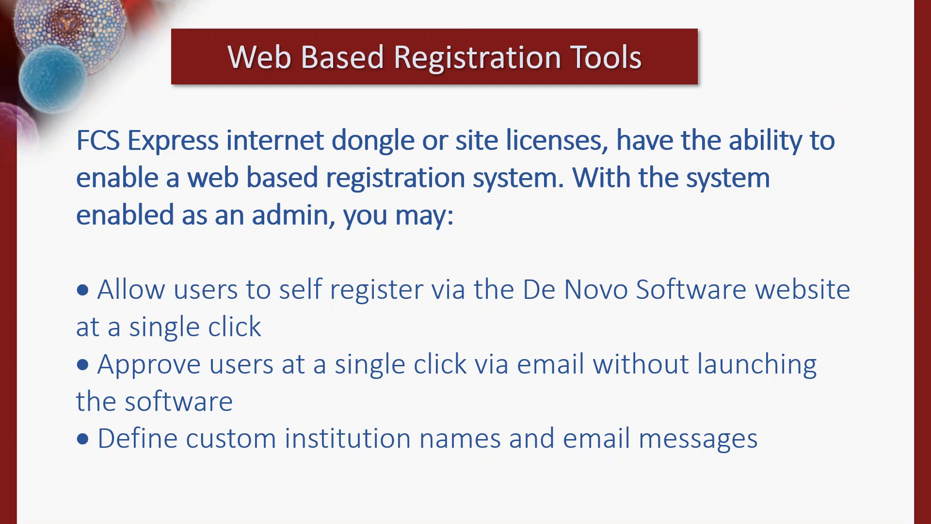